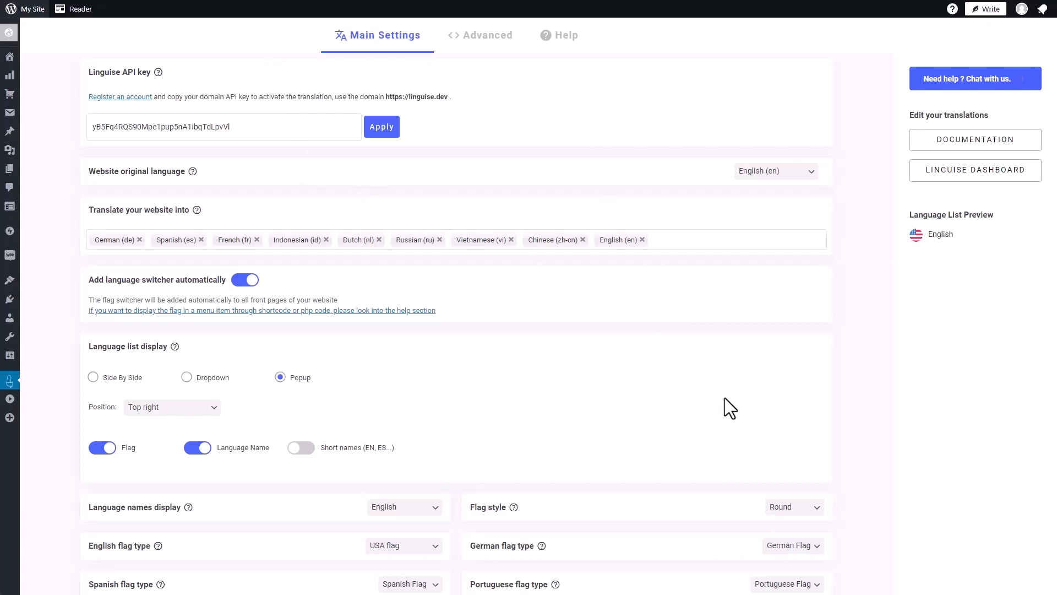
{"action": "scroll", "coordinate": [741, 396], "scroll_direction": "down", "scroll_amount": 4}
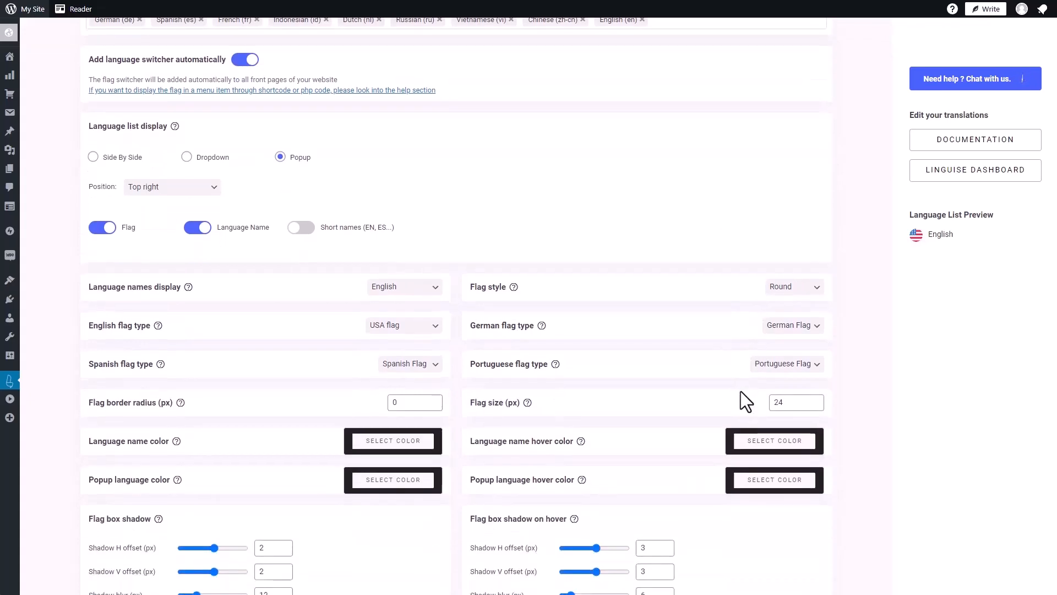
{"action": "scroll", "coordinate": [809, 325], "scroll_direction": "up", "scroll_amount": 4}
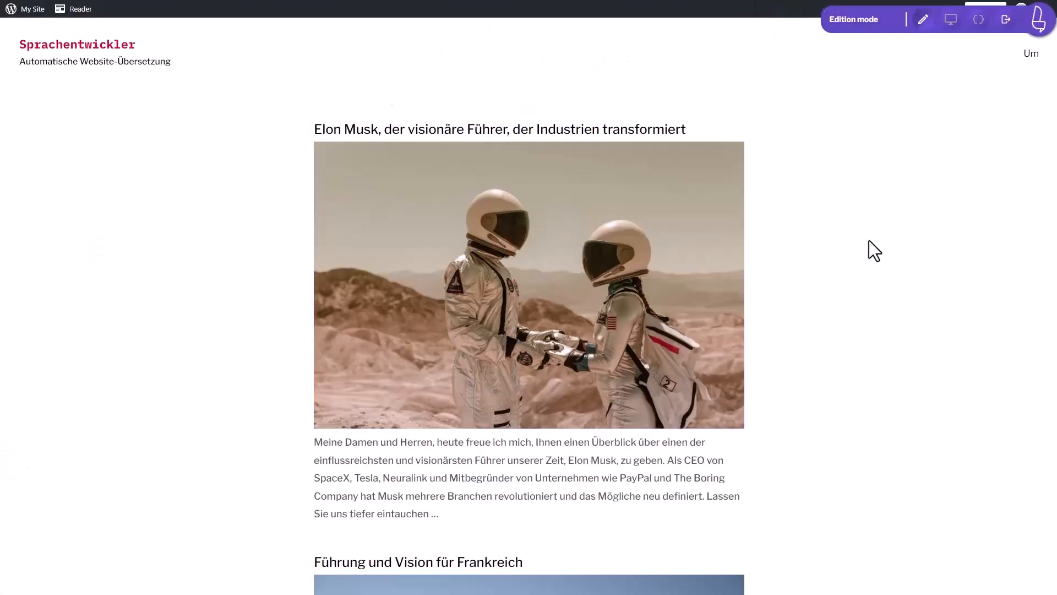
- Collapse the Linguise edition mode bar and look through the German version of the home page
{"action": "scroll", "coordinate": [771, 330], "scroll_direction": "down", "scroll_amount": 3}
{"action": "scroll", "coordinate": [919, 304], "scroll_direction": "up", "scroll_amount": 3}
{"action": "left_click", "coordinate": [1035, 23]}
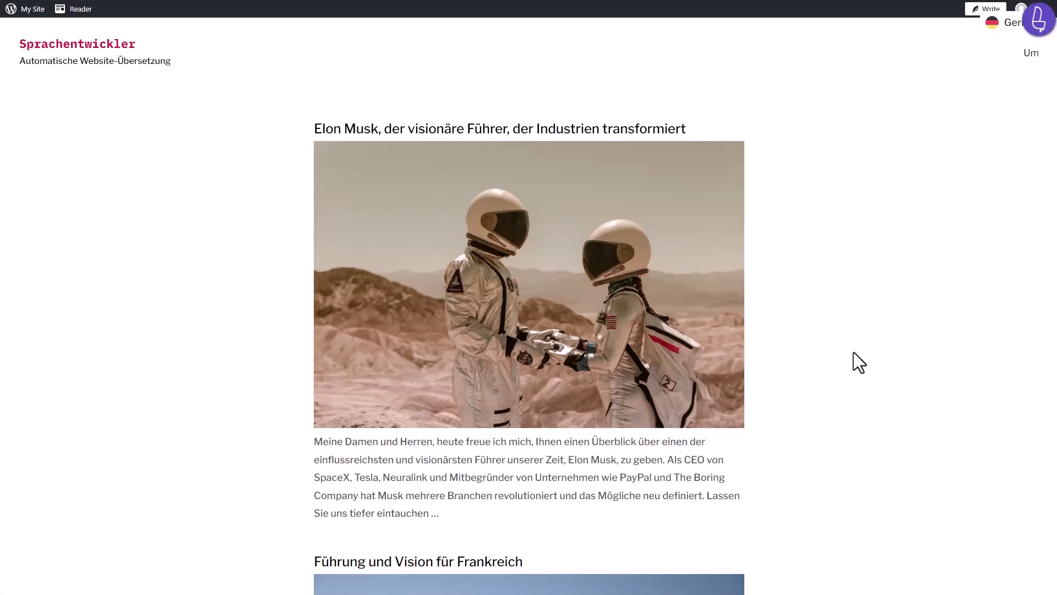
{"action": "scroll", "coordinate": [854, 352], "scroll_direction": "down", "scroll_amount": 7}
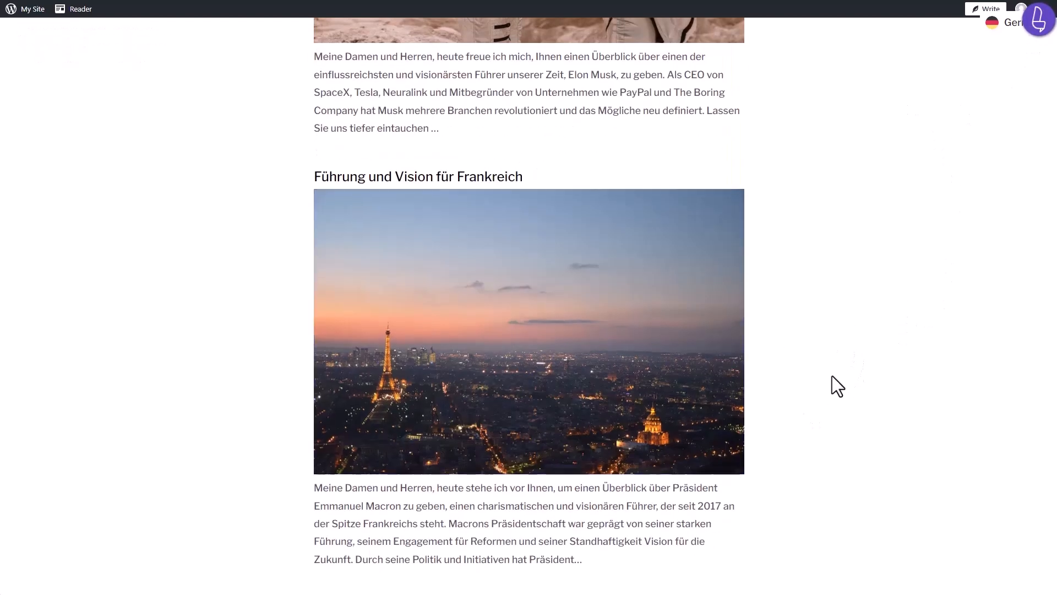
{"action": "scroll", "coordinate": [837, 365], "scroll_direction": "up", "scroll_amount": 6}
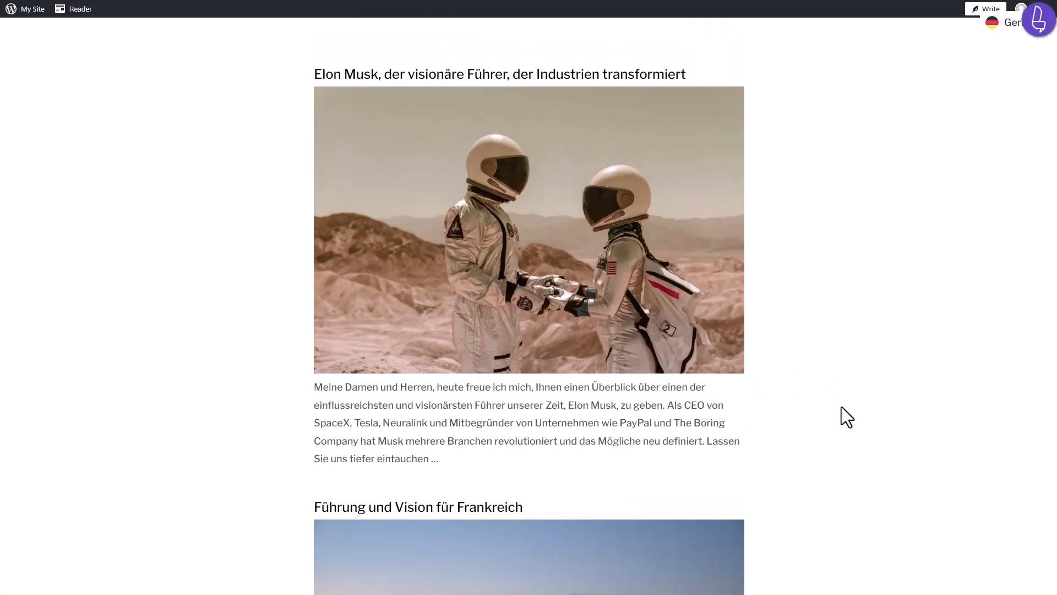
{"action": "scroll", "coordinate": [846, 417], "scroll_direction": "up", "scroll_amount": 1}
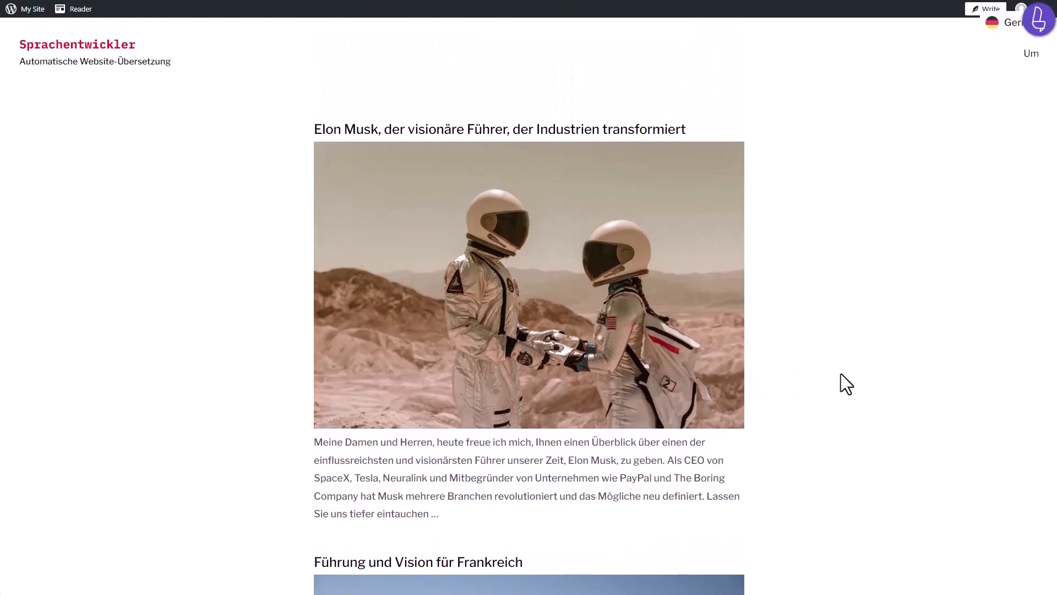
- Switch the website's language from German to Spanish with the language switcher
{"action": "left_click", "coordinate": [991, 23]}
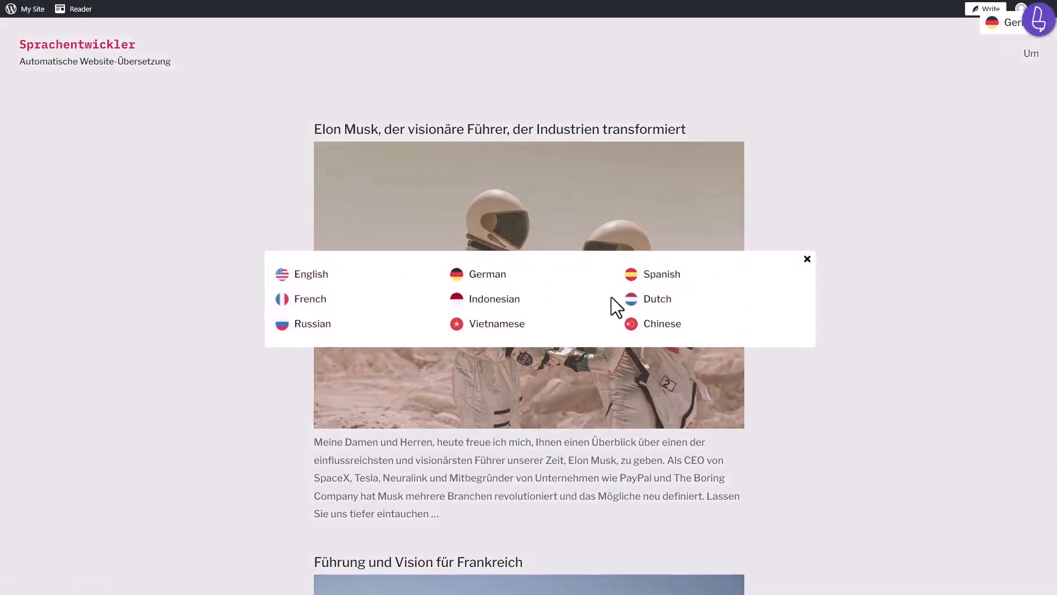
{"action": "left_click", "coordinate": [669, 274]}
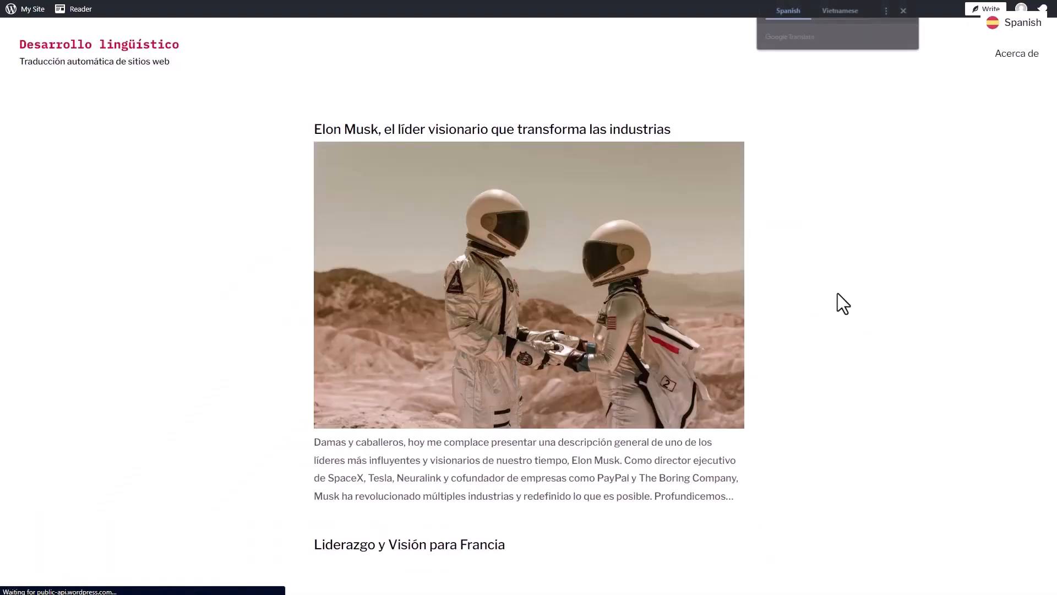
- In edition mode, open the Spanish translation of the Elon Musk post excerpt for editing and save it without changes
{"action": "scroll", "coordinate": [860, 379], "scroll_direction": "down", "scroll_amount": 2}
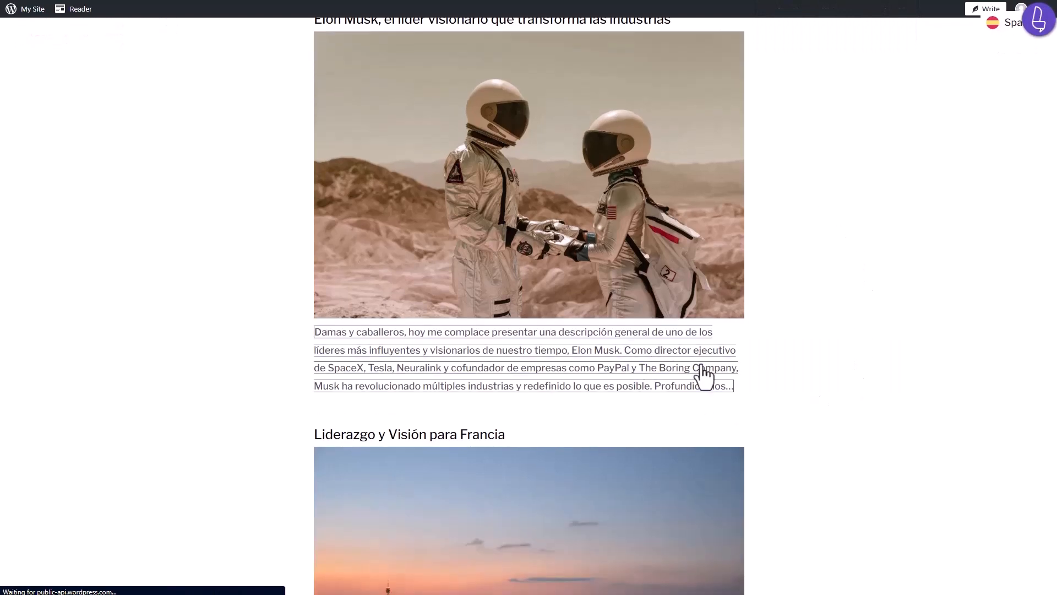
{"action": "left_click", "coordinate": [1039, 18]}
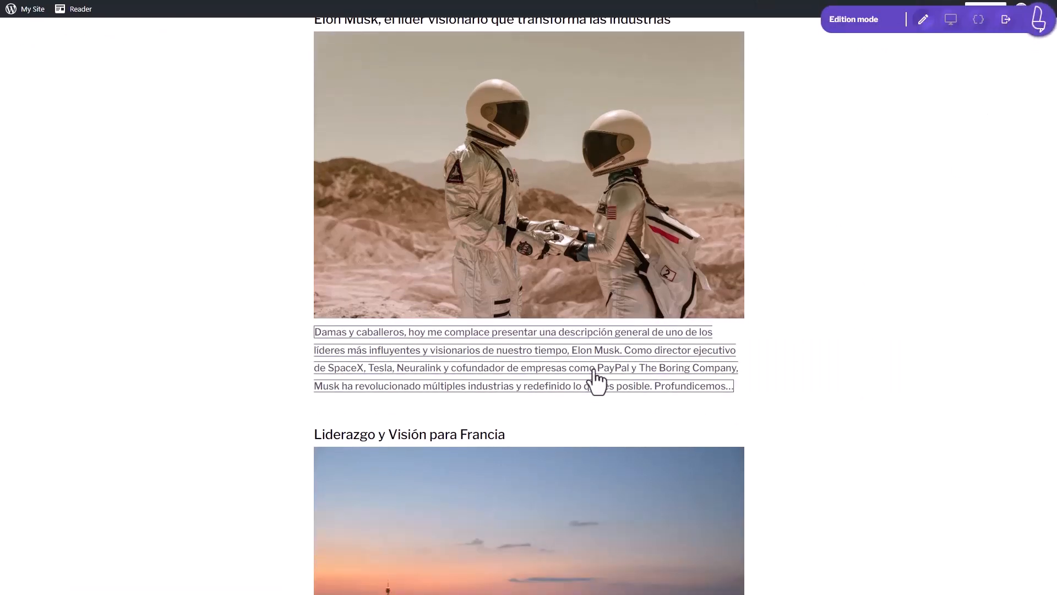
{"action": "left_click", "coordinate": [665, 376]}
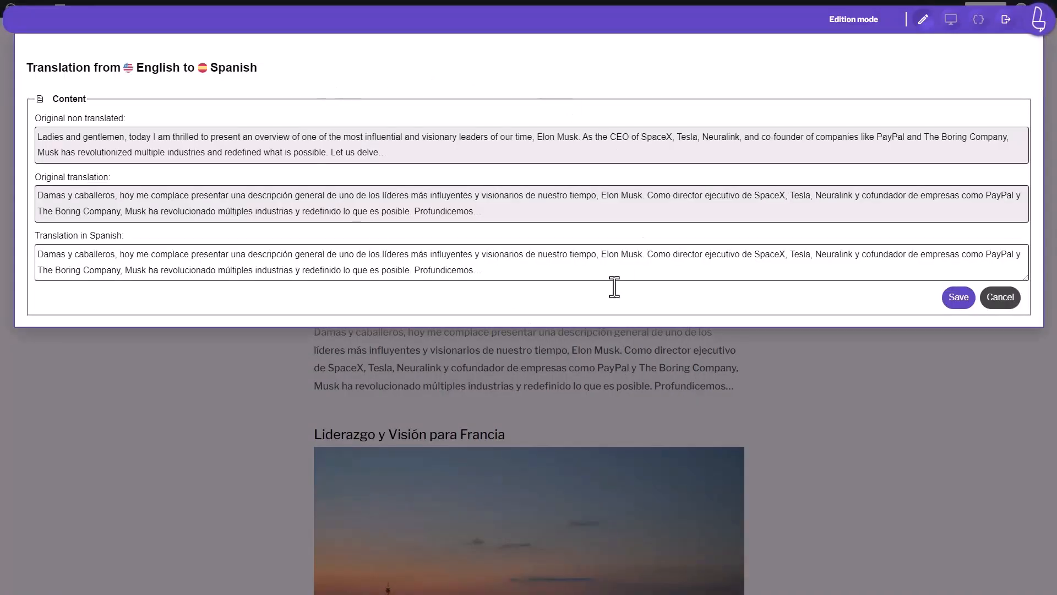
{"action": "left_click", "coordinate": [482, 272]}
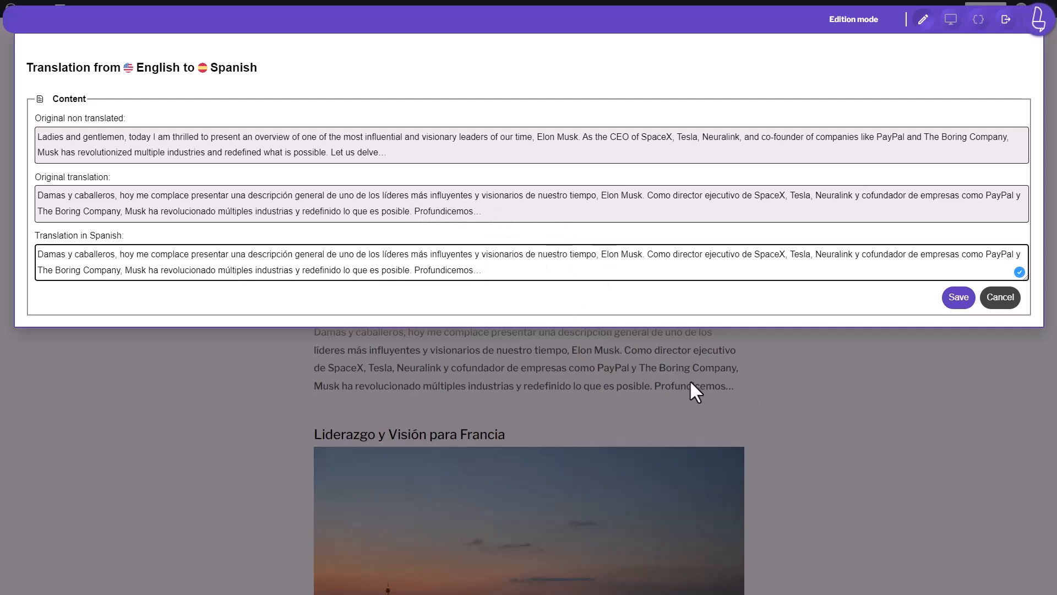
{"action": "left_click", "coordinate": [959, 298]}
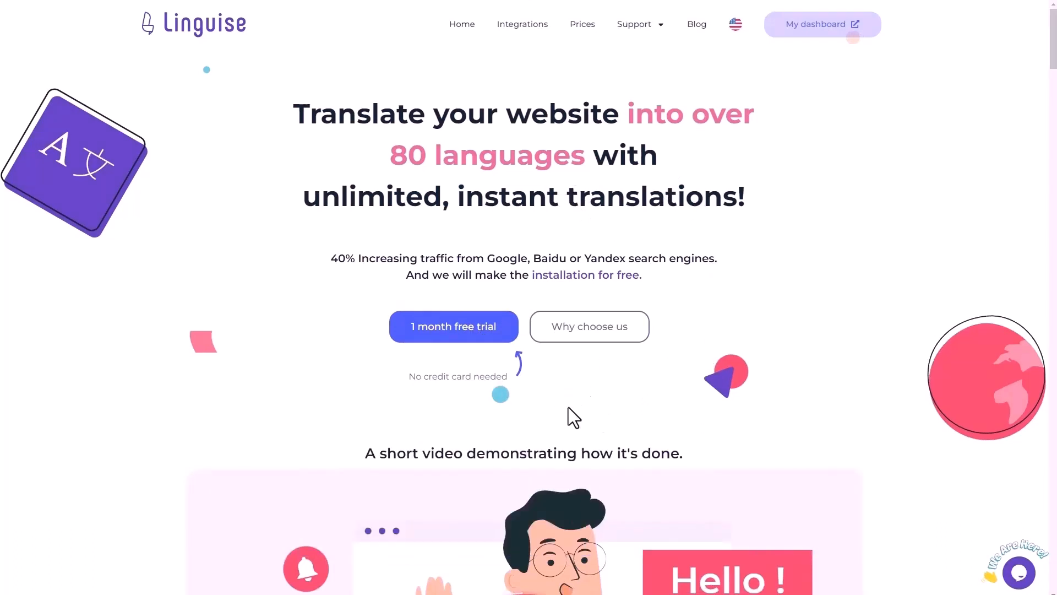
- Start the one-month free trial on the Linguise website and register the account with Google
{"action": "left_click", "coordinate": [464, 331]}
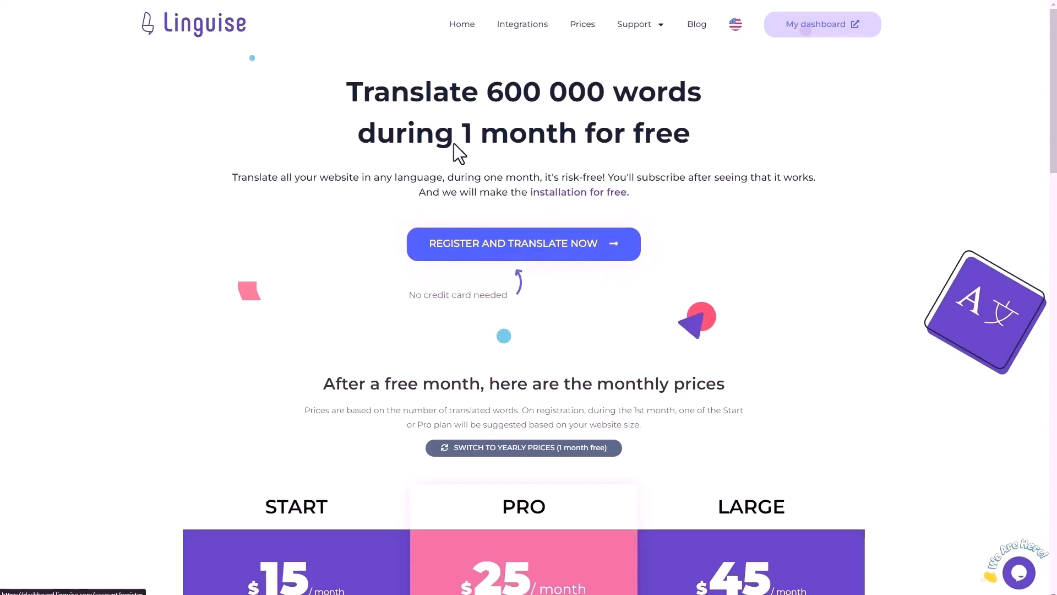
{"action": "left_click", "coordinate": [577, 259]}
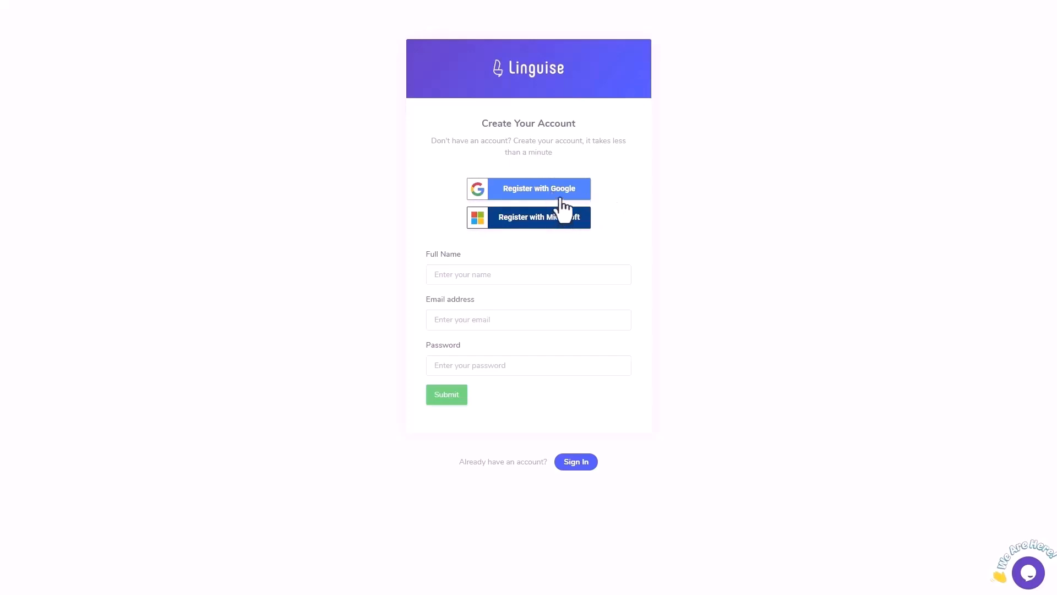
{"action": "left_click", "coordinate": [577, 192]}
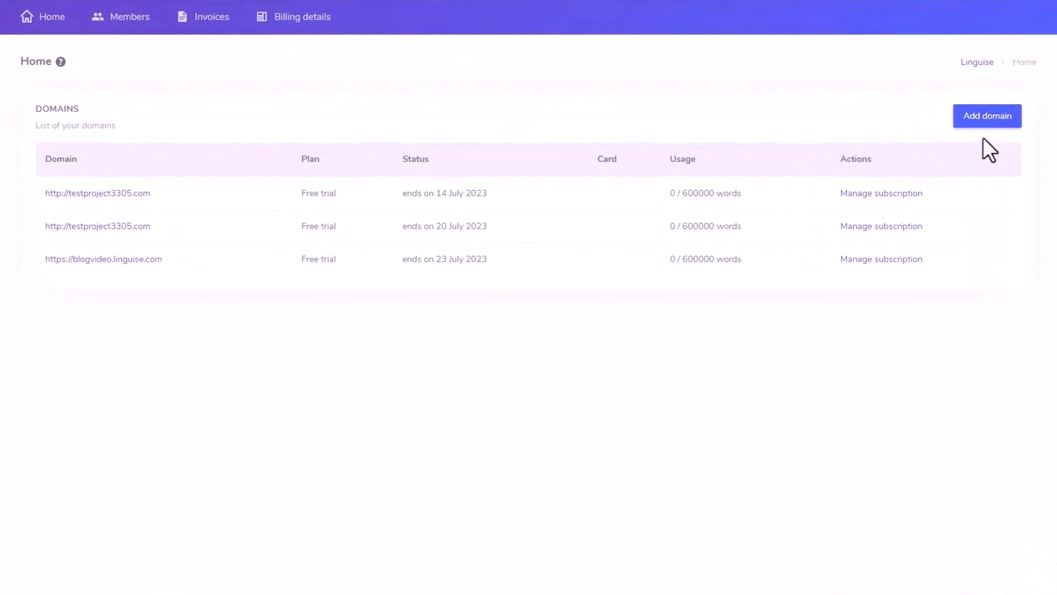
{"action": "left_click", "coordinate": [985, 119]}
{"action": "scroll", "coordinate": [531, 241], "scroll_direction": "down", "scroll_amount": 2}
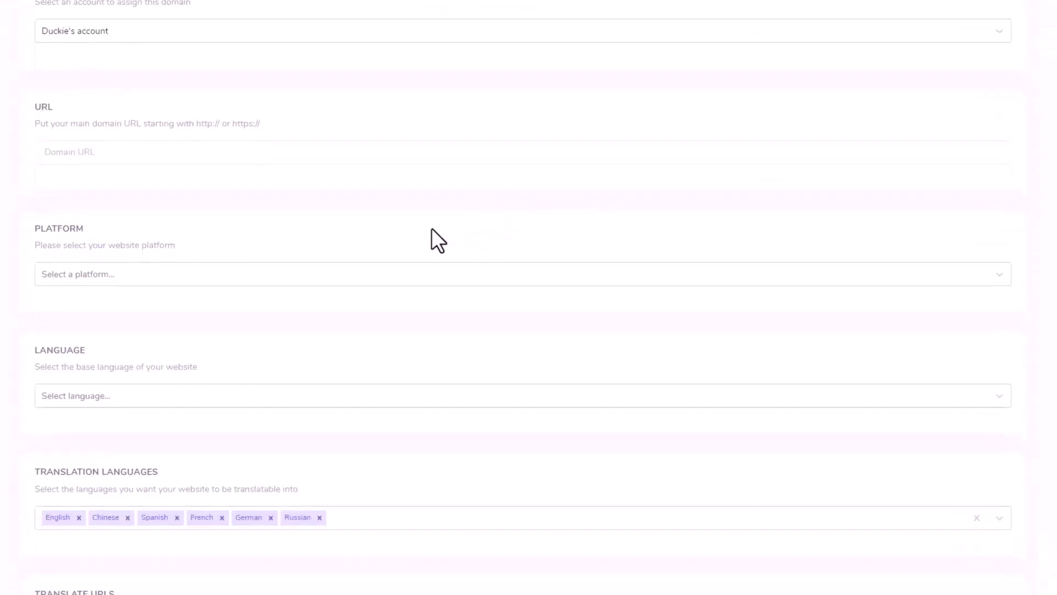
{"action": "left_click", "coordinate": [103, 274]}
{"action": "left_click", "coordinate": [113, 304]}
{"action": "left_click", "coordinate": [199, 159]}
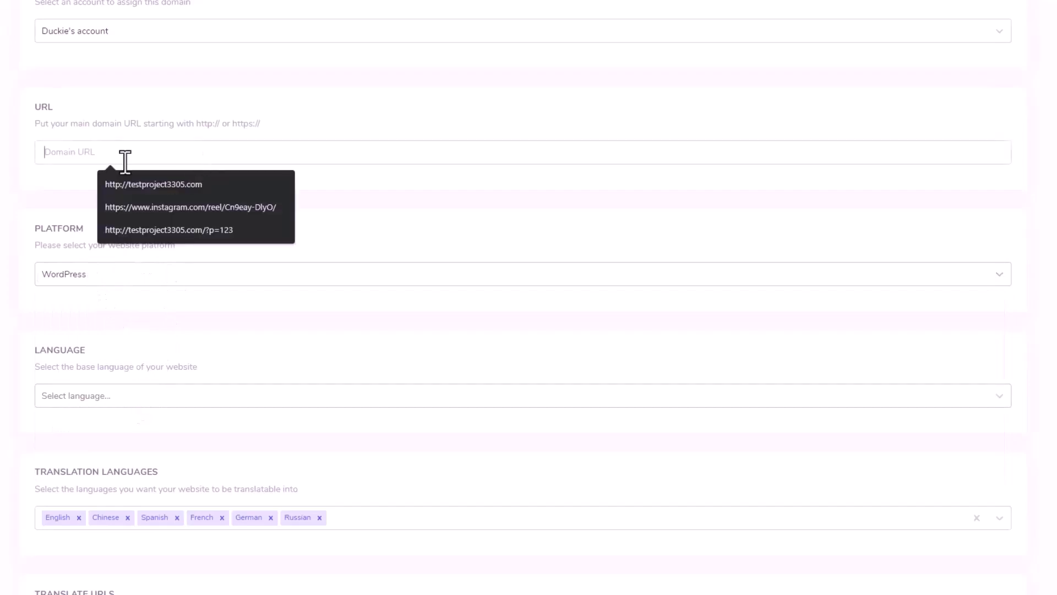
{"action": "type", "text": "https://blogvideo.linguise.com"}
- Set the domain's base language to English and save the new domain
{"action": "left_click", "coordinate": [123, 403]}
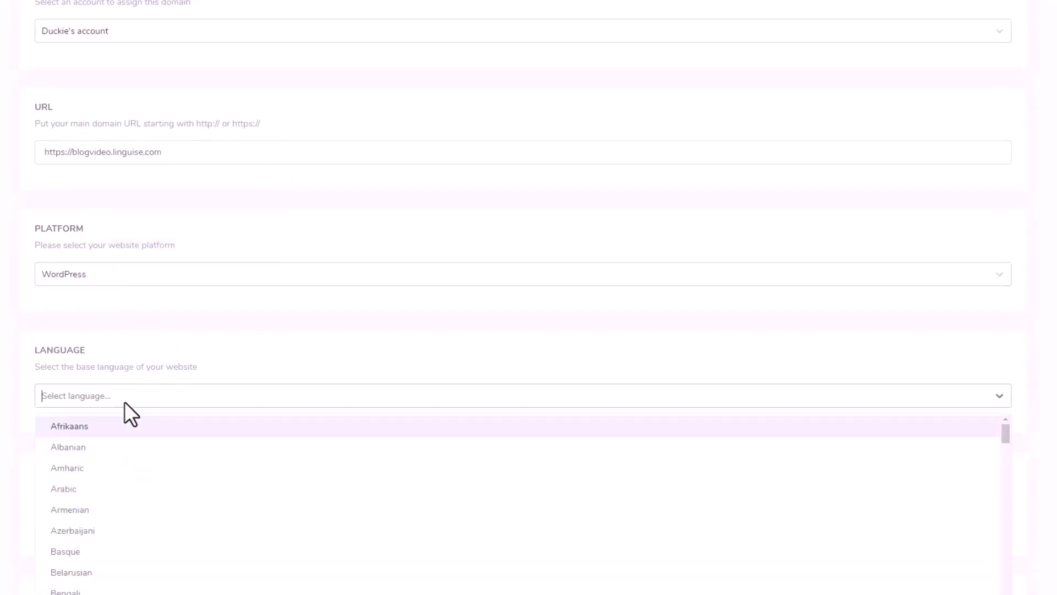
{"action": "scroll", "coordinate": [116, 495], "scroll_direction": "down", "scroll_amount": 6}
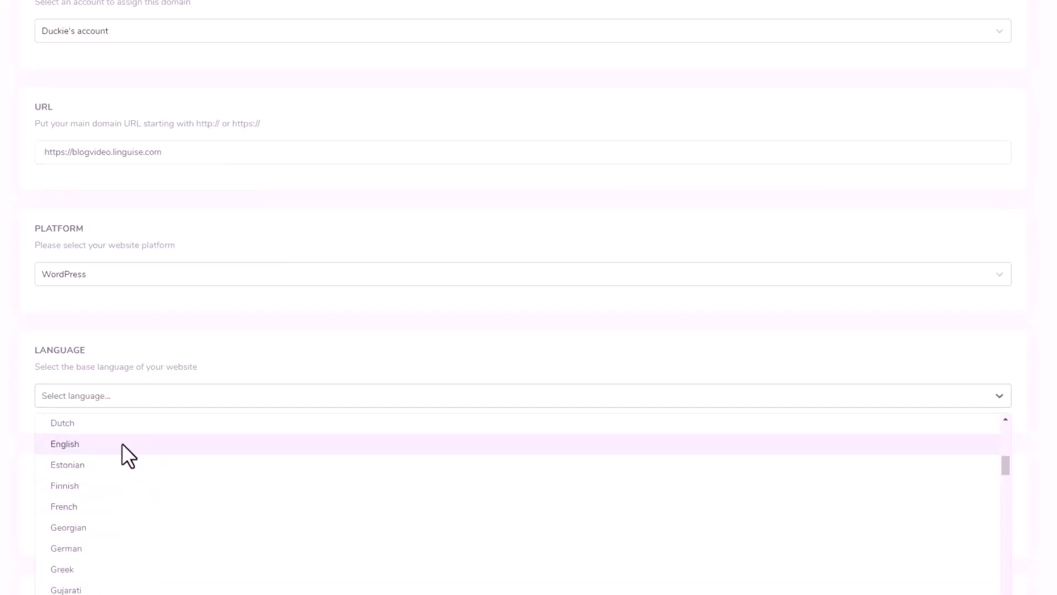
{"action": "left_click", "coordinate": [121, 442]}
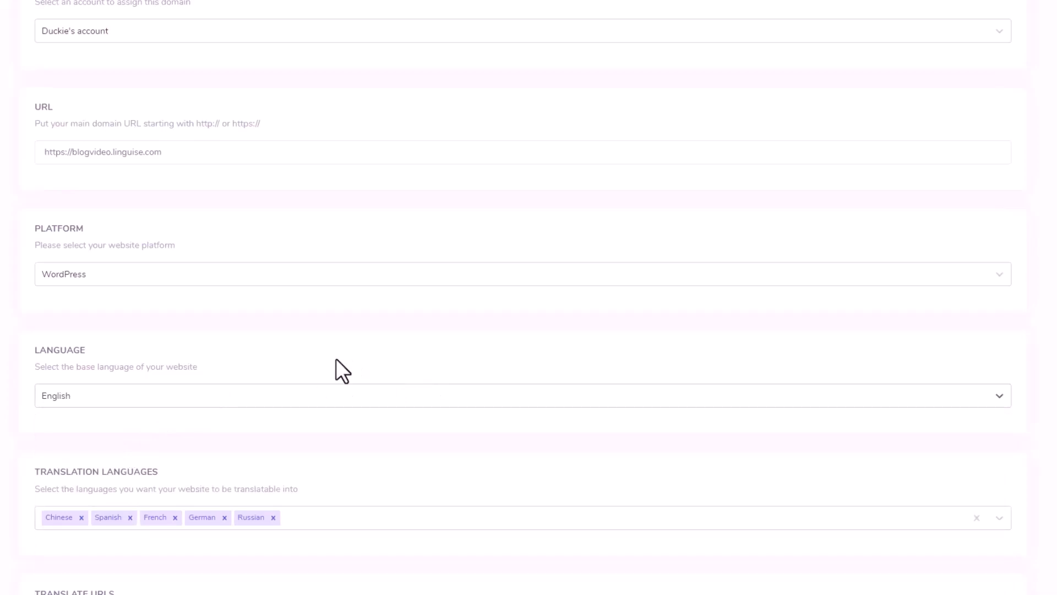
{"action": "scroll", "coordinate": [330, 361], "scroll_direction": "down", "scroll_amount": 3}
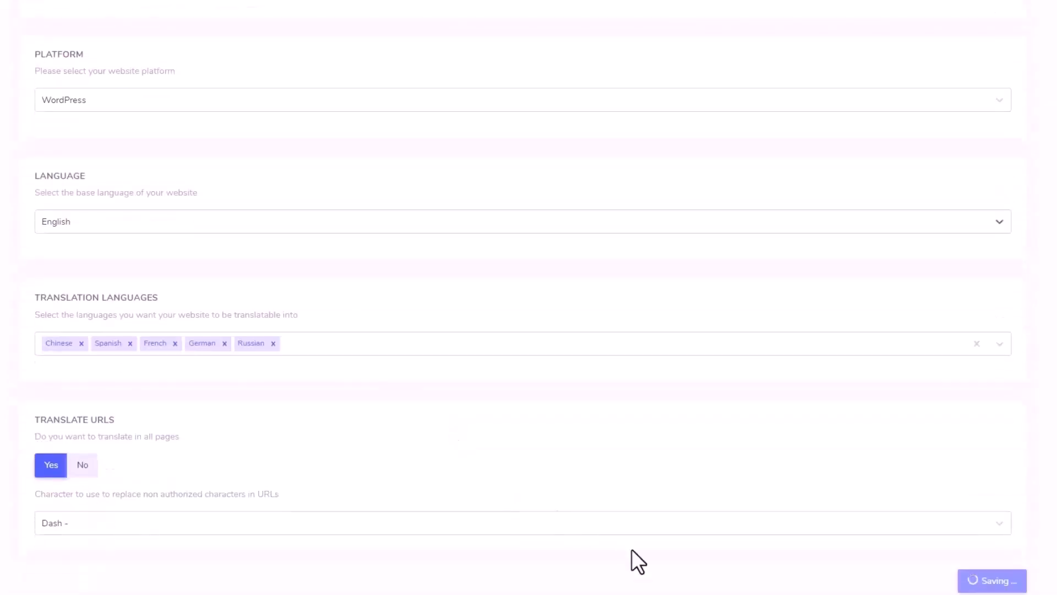
{"action": "left_click", "coordinate": [1007, 577]}
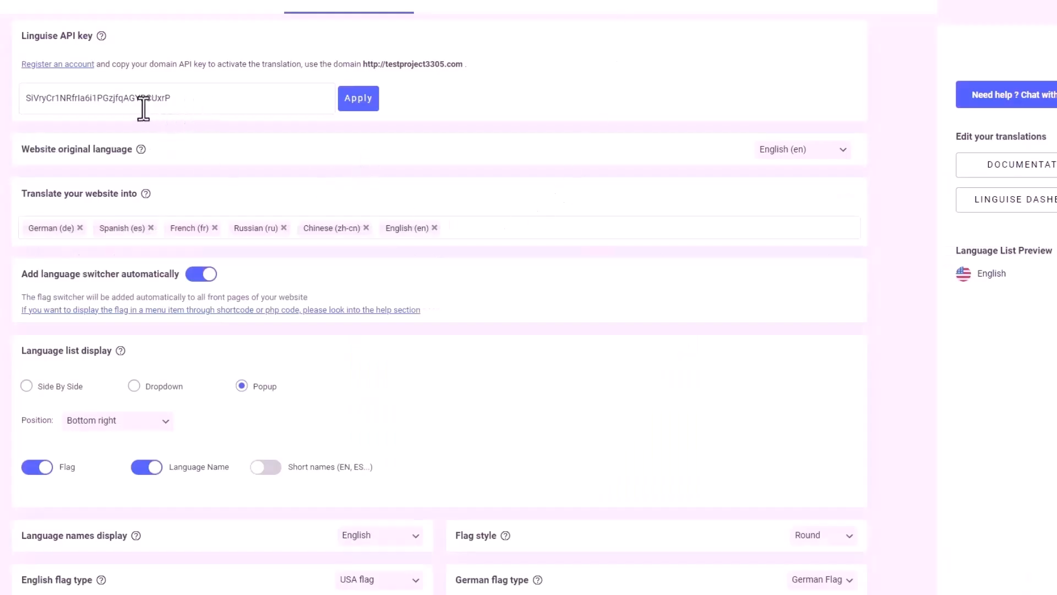
- Replace the Linguise API key in the WordPress plugin settings by pasting the domain's API key
{"action": "left_click_drag", "start_coordinate": [200, 101], "coordinate": [18, 99]}
{"action": "key", "text": "ctrl+v"}
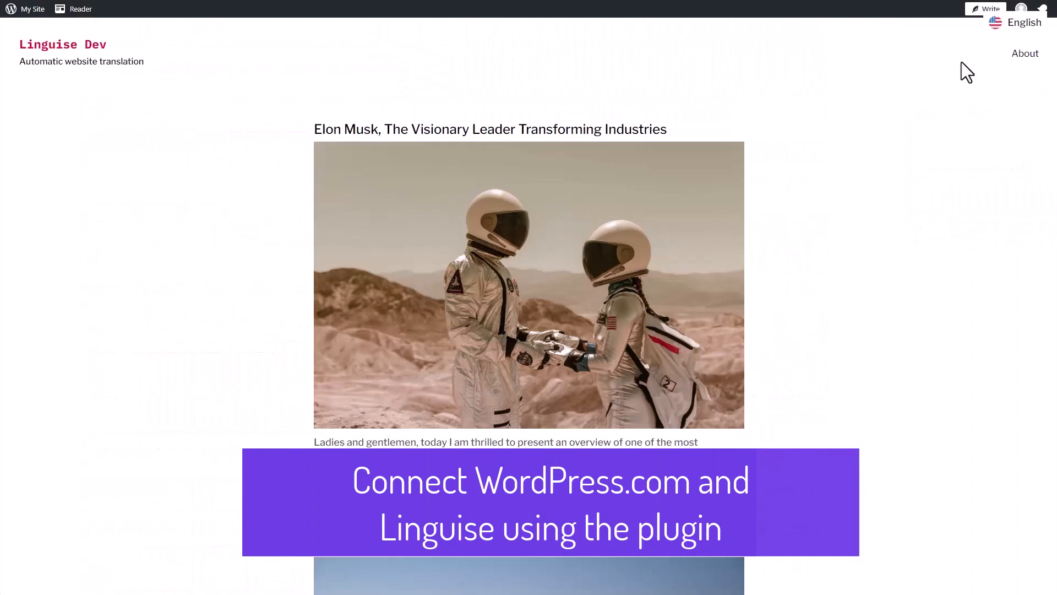
- Switch the website from English to German with the language popup and look through the translated home page
{"action": "left_click", "coordinate": [1018, 23]}
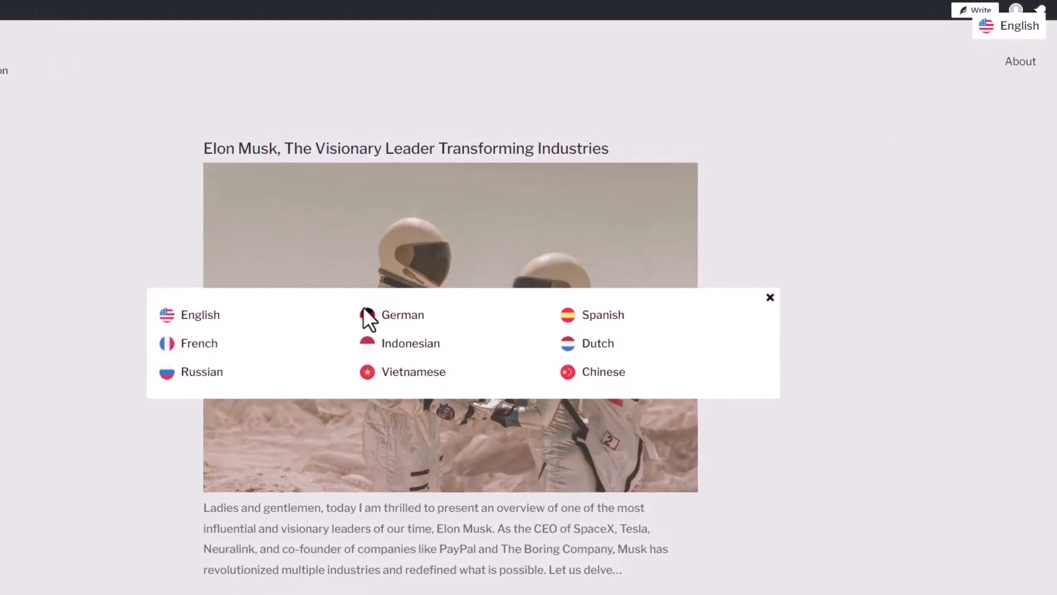
{"action": "left_click", "coordinate": [405, 317]}
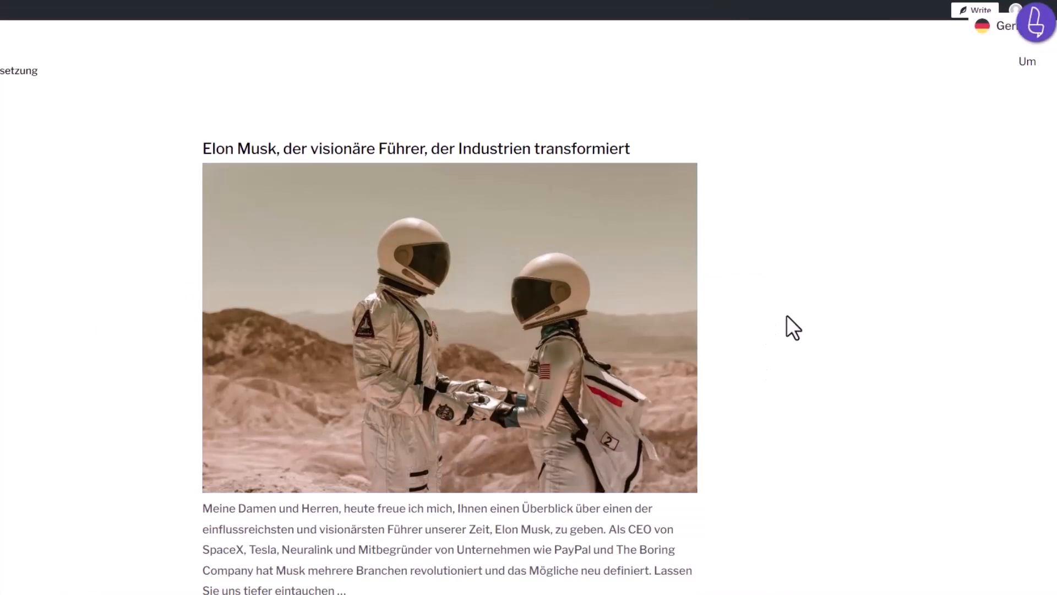
{"action": "scroll", "coordinate": [824, 483], "scroll_direction": "down", "scroll_amount": 5}
{"action": "scroll", "coordinate": [760, 452], "scroll_direction": "up", "scroll_amount": 5}
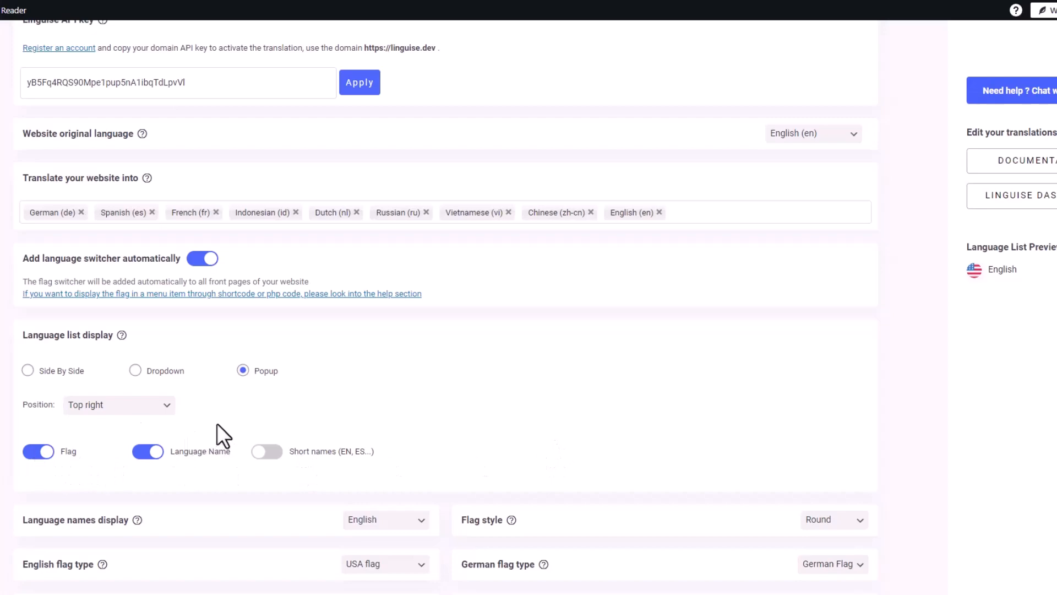
- In the plugin settings, try the Side By Side, Dropdown and Popup language list displays
{"action": "left_click", "coordinate": [27, 370]}
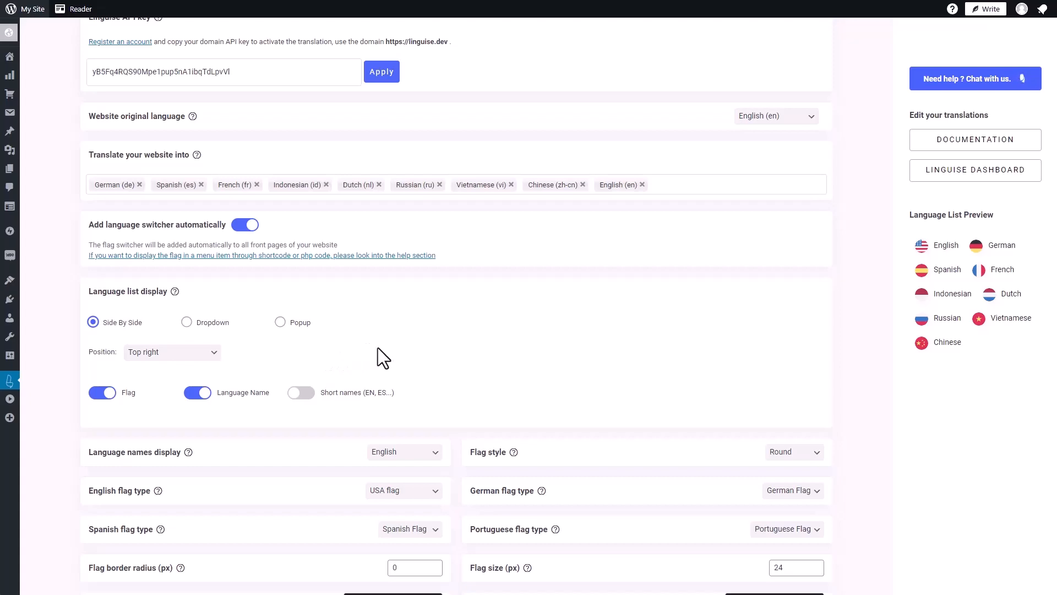
{"action": "left_click", "coordinate": [190, 323]}
{"action": "left_click", "coordinate": [291, 326]}
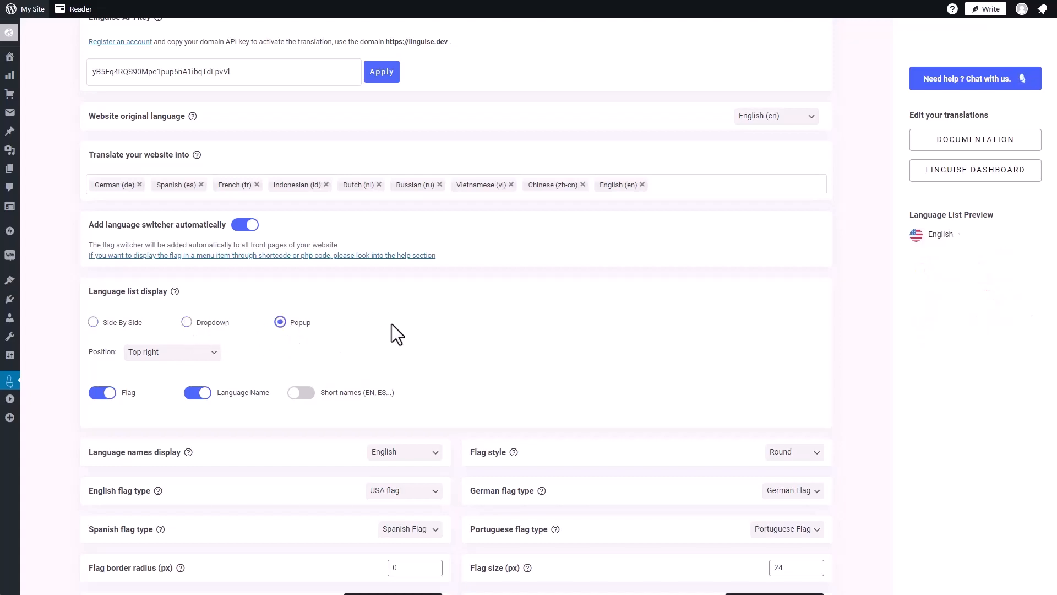
- Set the language list display to Dropdown and save the plugin settings
{"action": "left_click", "coordinate": [187, 323]}
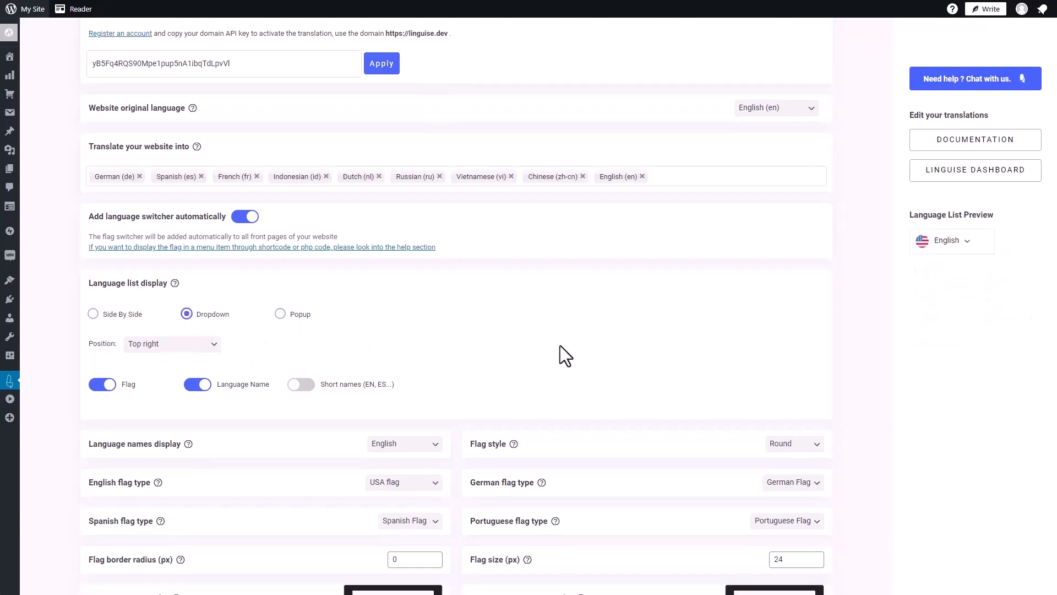
{"action": "scroll", "coordinate": [560, 352], "scroll_direction": "down", "scroll_amount": 6}
{"action": "left_click", "coordinate": [766, 533]}
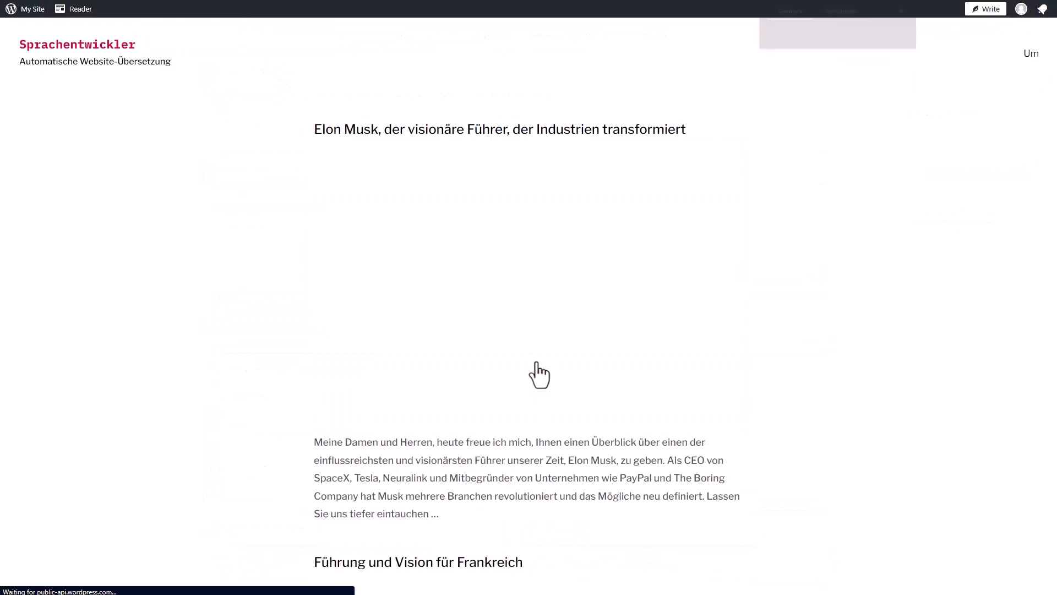
- Switch the website from German to Spanish with the dropdown language switcher and look through the page
{"action": "left_click", "coordinate": [983, 21]}
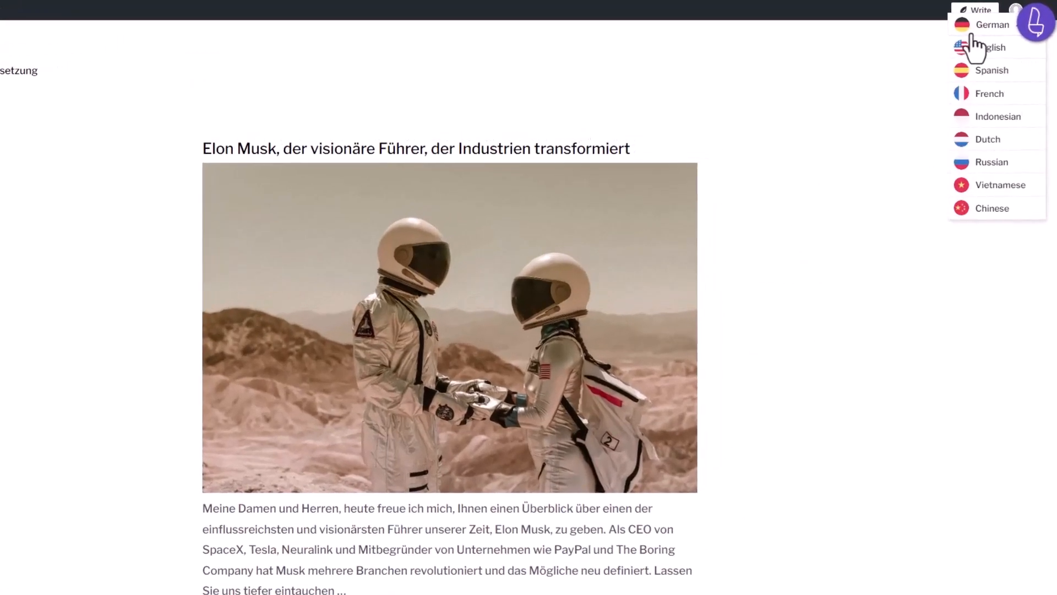
{"action": "left_click", "coordinate": [983, 74]}
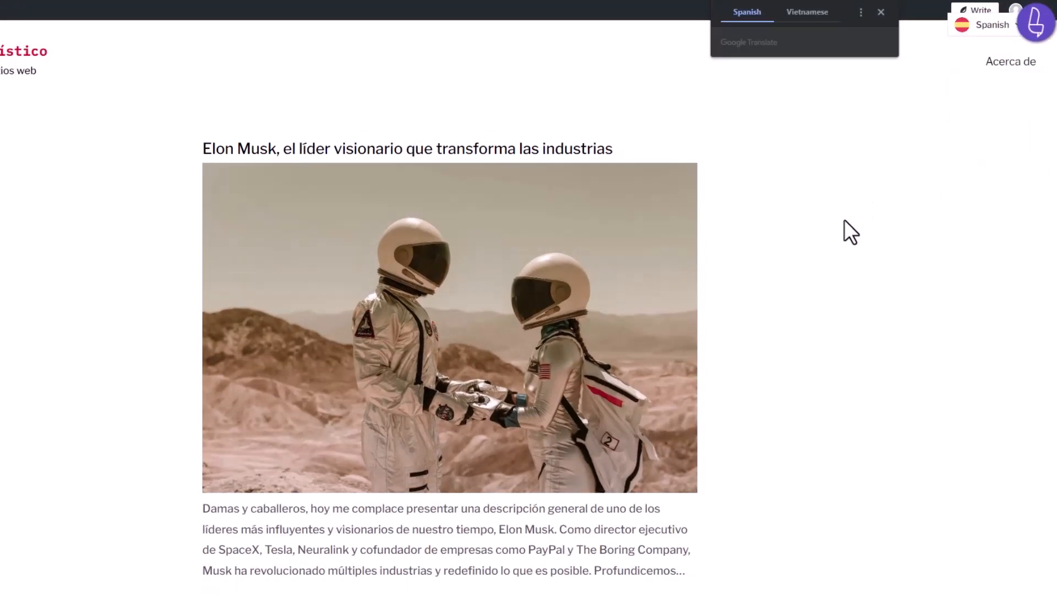
{"action": "scroll", "coordinate": [704, 290], "scroll_direction": "down", "scroll_amount": 3}
{"action": "scroll", "coordinate": [832, 293], "scroll_direction": "up", "scroll_amount": 3}
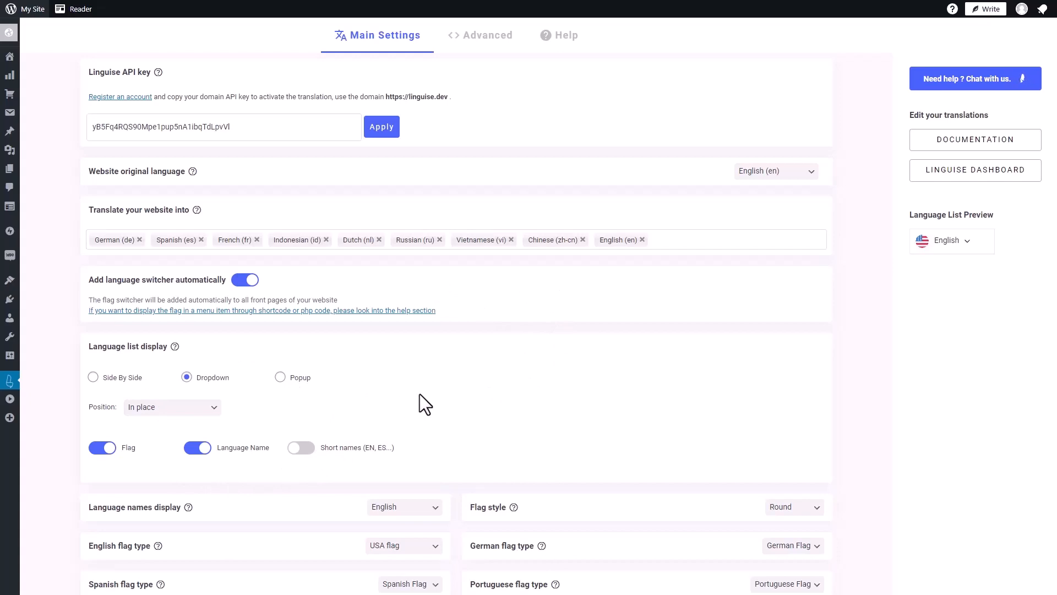
- Open the plugin's help section to read how to load the language switcher flags
{"action": "left_click", "coordinate": [551, 42]}
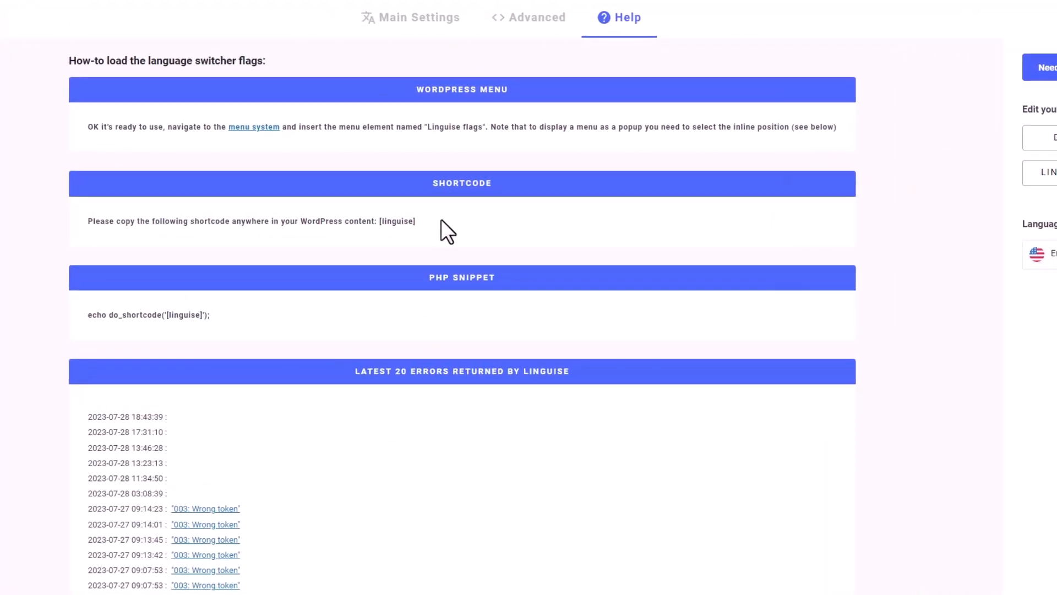
- Highlight the [linguise] shortcode in the Shortcode section of the plugin's help
{"action": "left_click_drag", "start_coordinate": [441, 219], "coordinate": [380, 224]}
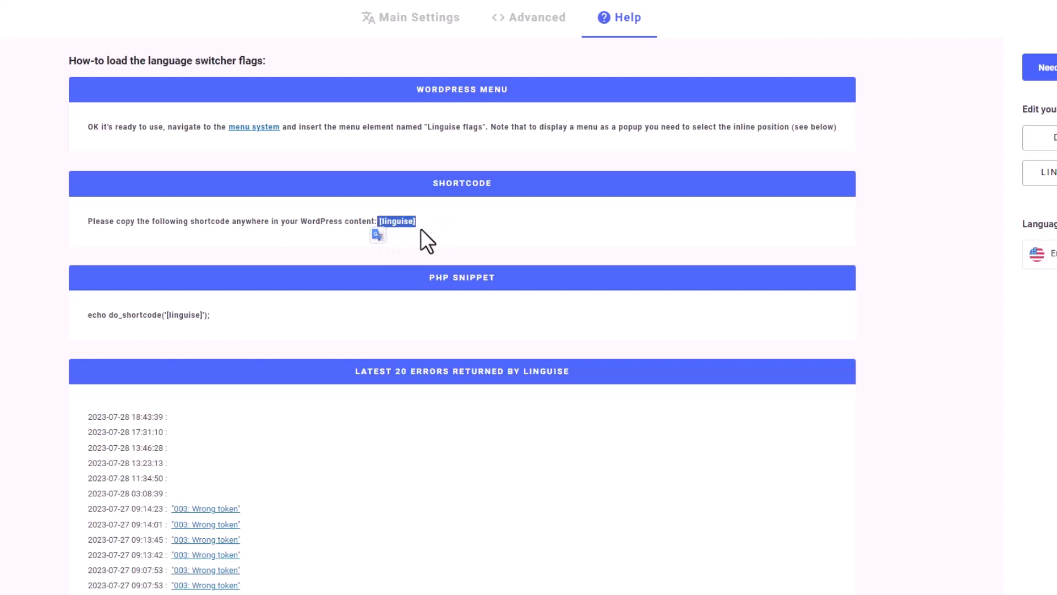
{"action": "left_click", "coordinate": [453, 230]}
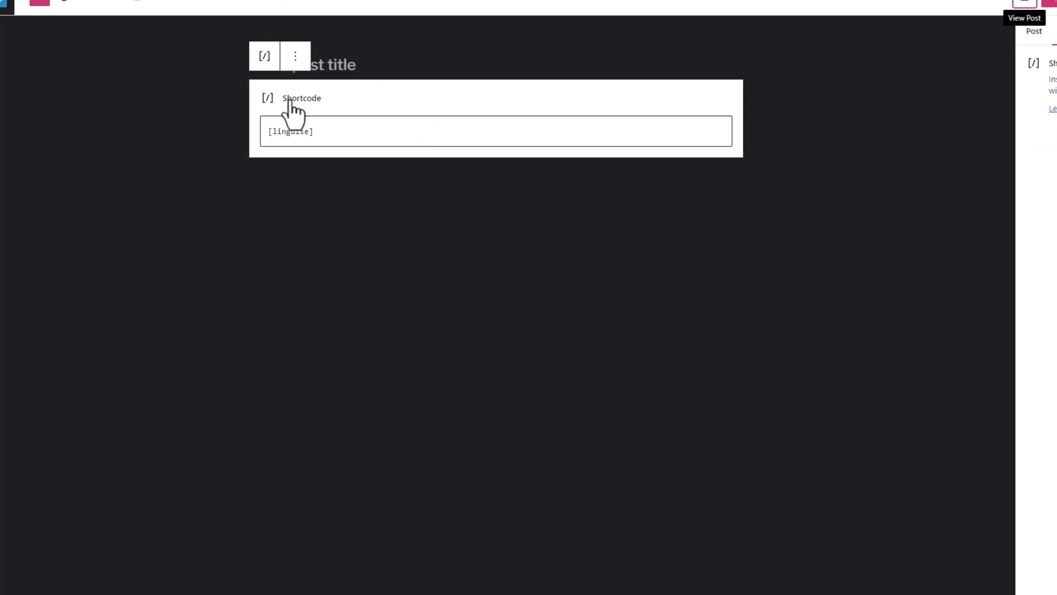
- Check the [linguise] text in the post's Shortcode block and open the language switcher on the published post
{"action": "left_click", "coordinate": [340, 131]}
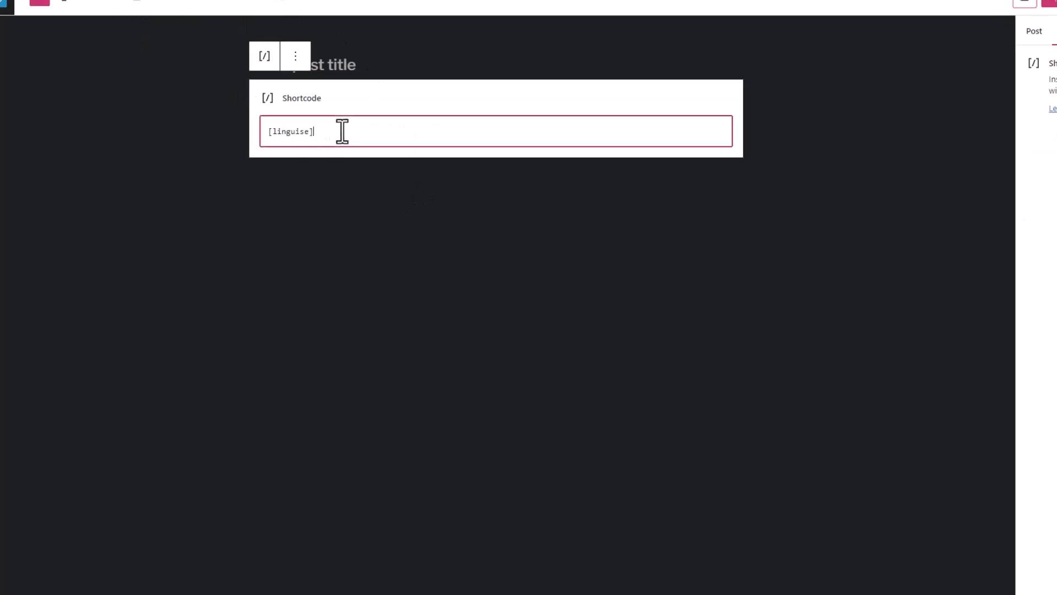
{"action": "left_click_drag", "start_coordinate": [357, 131], "coordinate": [224, 134]}
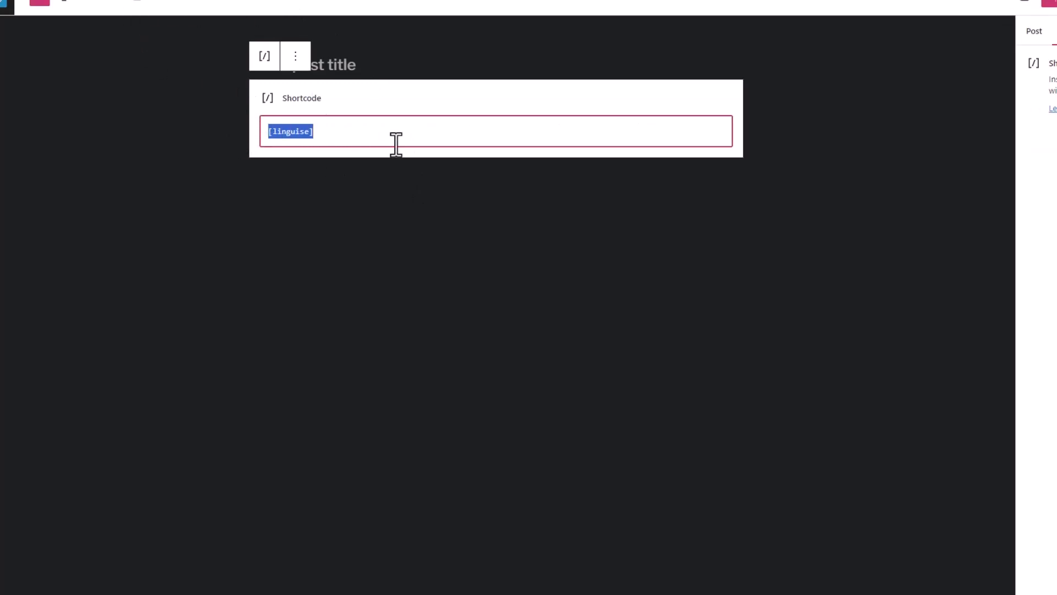
{"action": "left_click", "coordinate": [474, 220]}
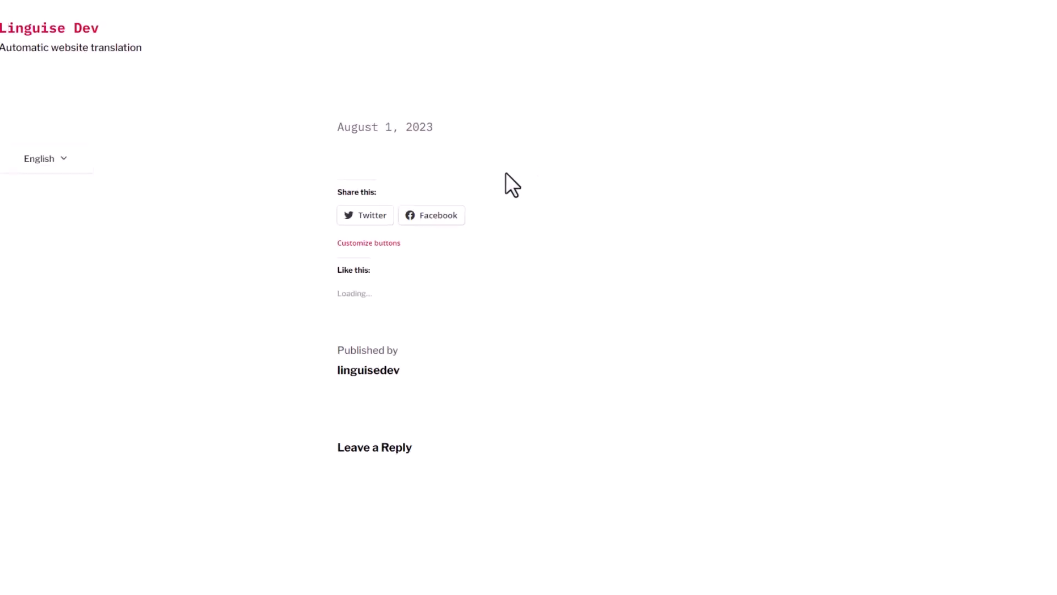
{"action": "left_click", "coordinate": [60, 172]}
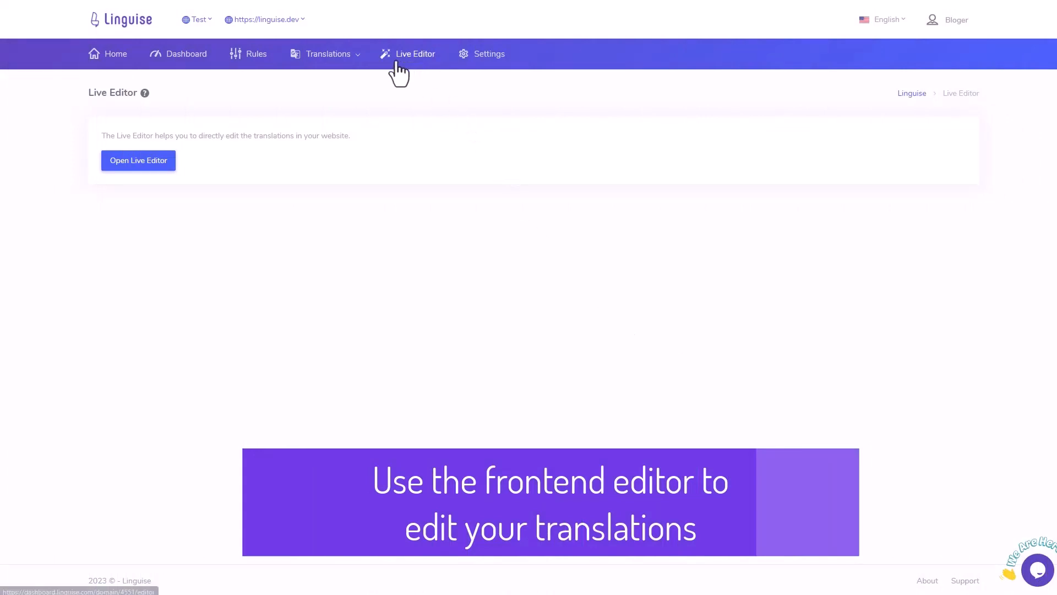
- Open the Linguise live editor with Vietnamese as the translation language and look through the translated website
{"action": "mouse_move", "coordinate": [323, 61]}
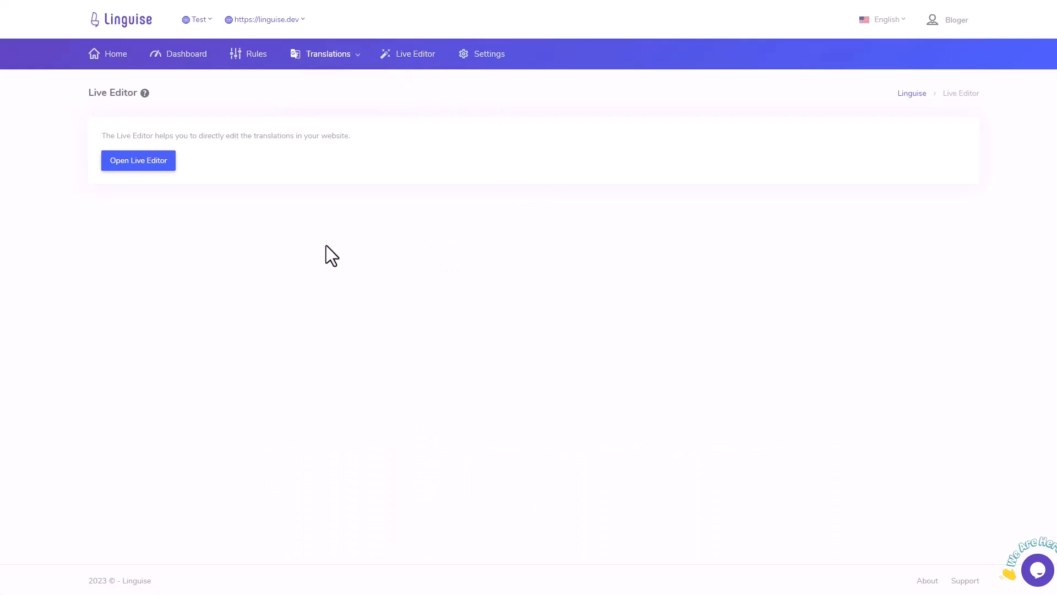
{"action": "left_click", "coordinate": [147, 168]}
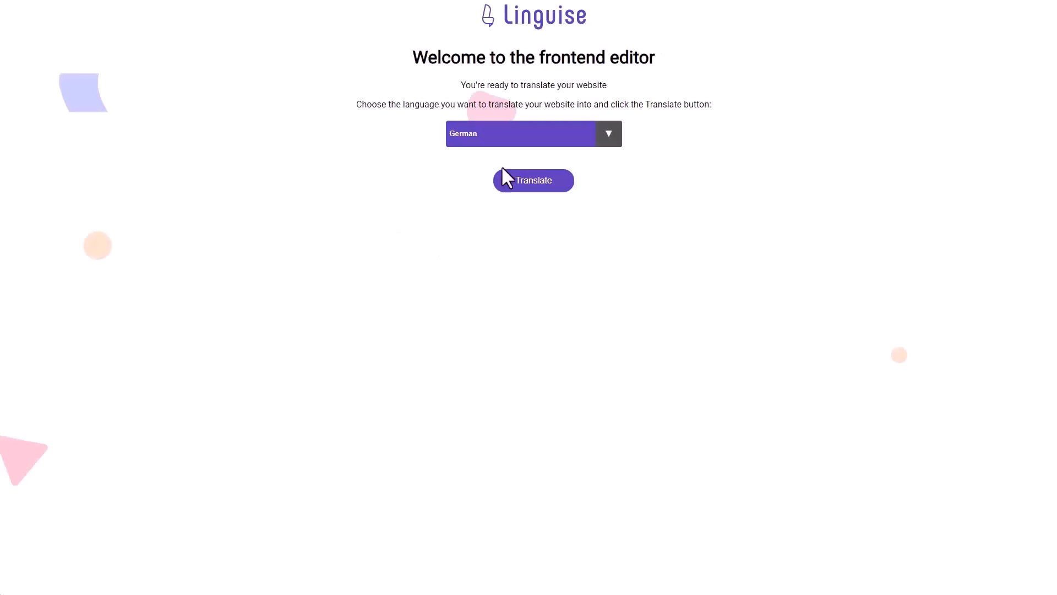
{"action": "left_click", "coordinate": [529, 142]}
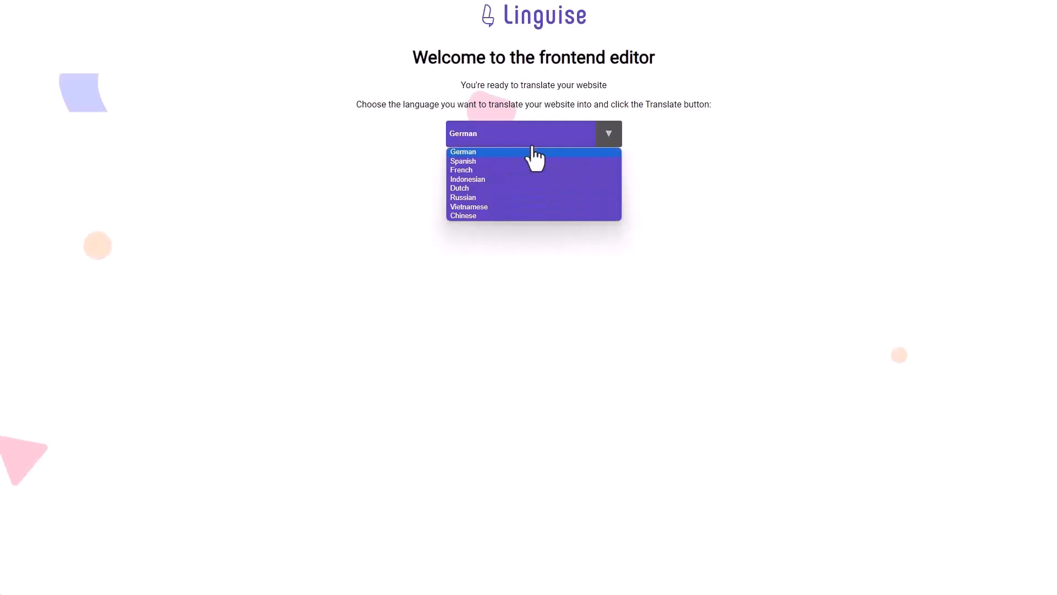
{"action": "left_click", "coordinate": [497, 207]}
{"action": "left_click", "coordinate": [517, 188]}
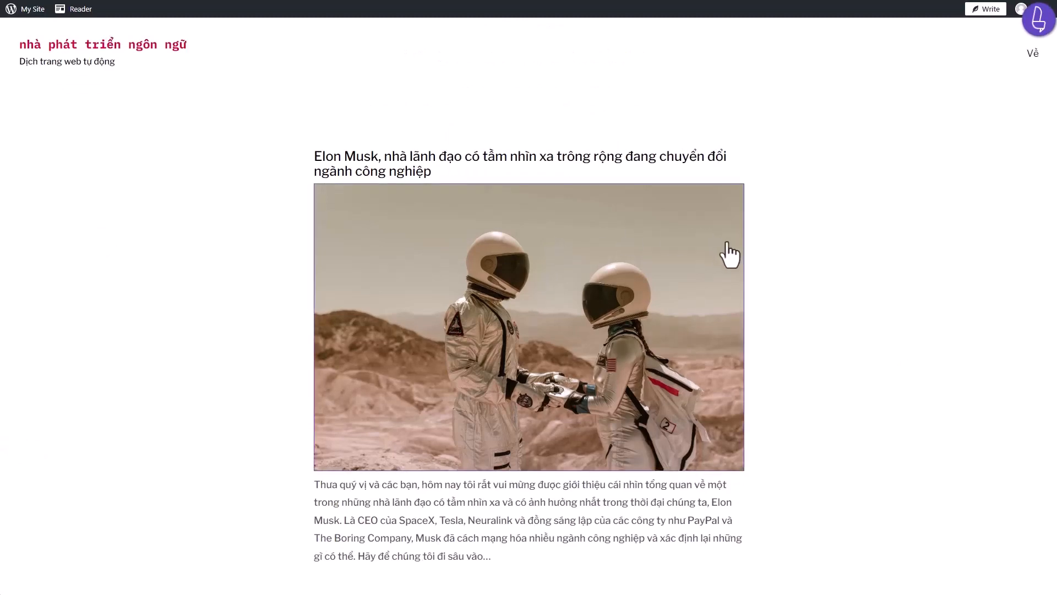
{"action": "scroll", "coordinate": [735, 292], "scroll_direction": "down", "scroll_amount": 5}
{"action": "scroll", "coordinate": [716, 366], "scroll_direction": "down", "scroll_amount": 4}
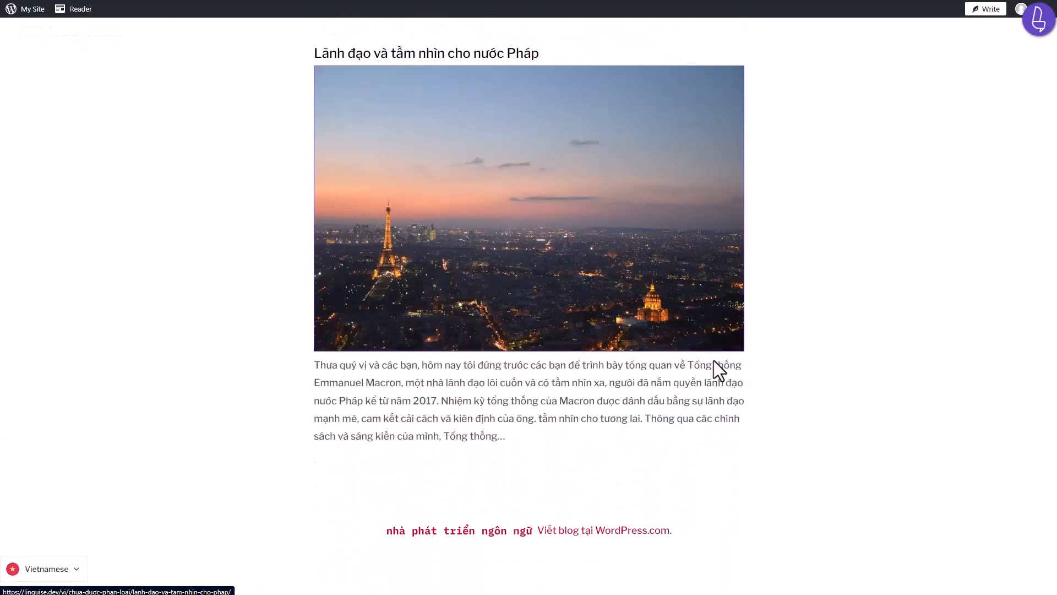
{"action": "scroll", "coordinate": [715, 330], "scroll_direction": "up", "scroll_amount": 4}
{"action": "scroll", "coordinate": [716, 303], "scroll_direction": "up", "scroll_amount": 5}
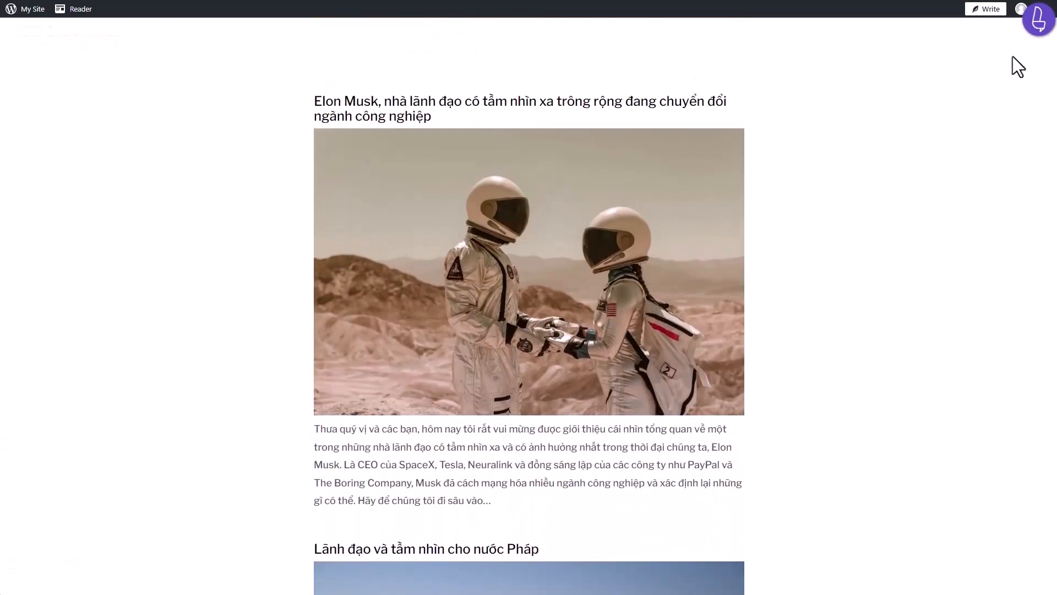
- Try the live editor's Navigation mode and Edit metas mode, and return to Edition mode
{"action": "mouse_move", "coordinate": [1032, 36]}
{"action": "left_click", "coordinate": [907, 23]}
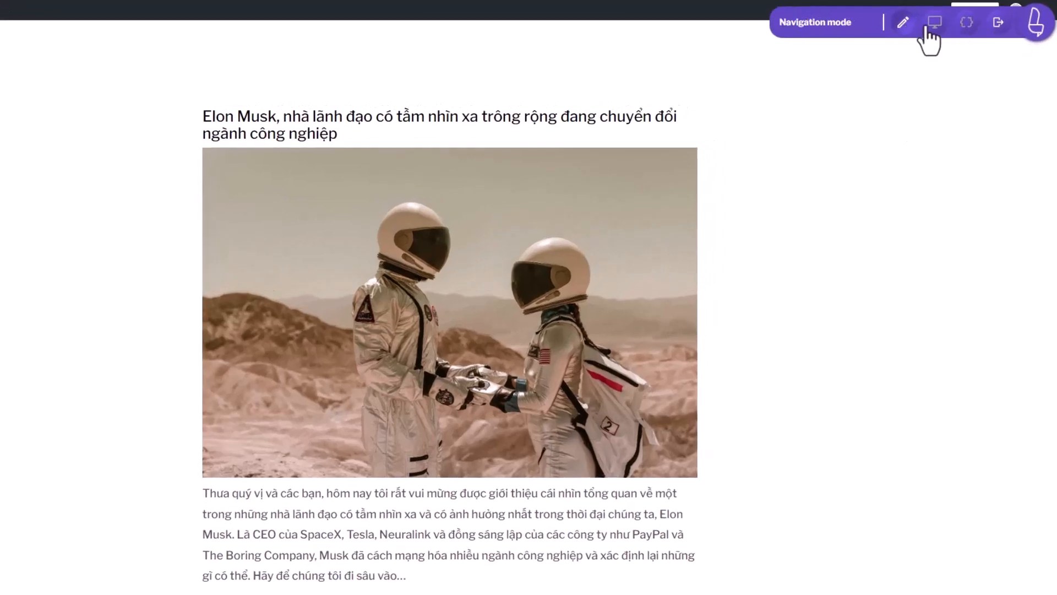
{"action": "left_click", "coordinate": [933, 25]}
{"action": "left_click", "coordinate": [964, 25]}
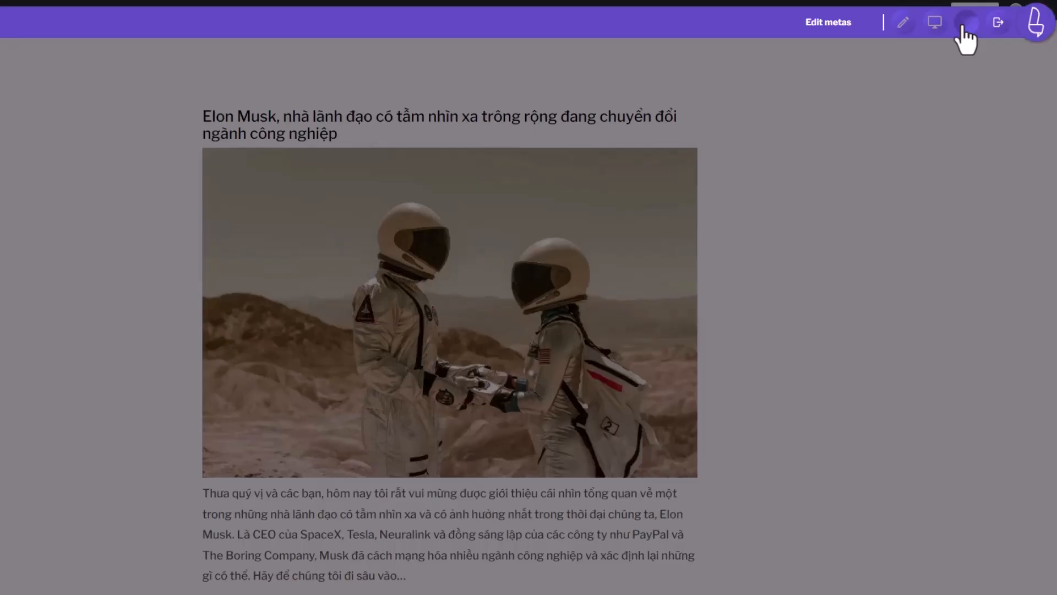
{"action": "left_click", "coordinate": [903, 25]}
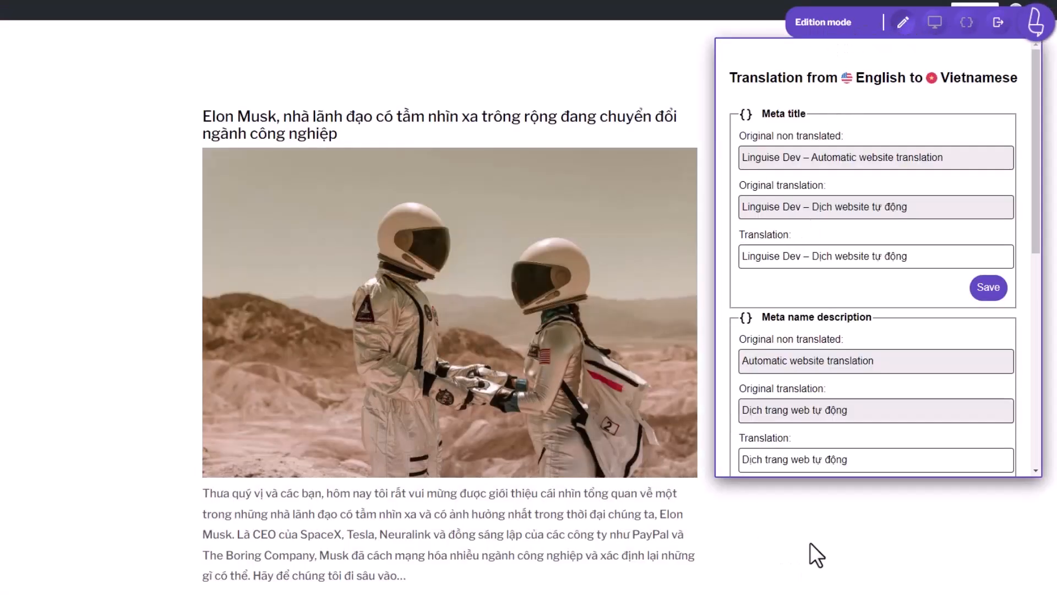
{"action": "left_click", "coordinate": [903, 26]}
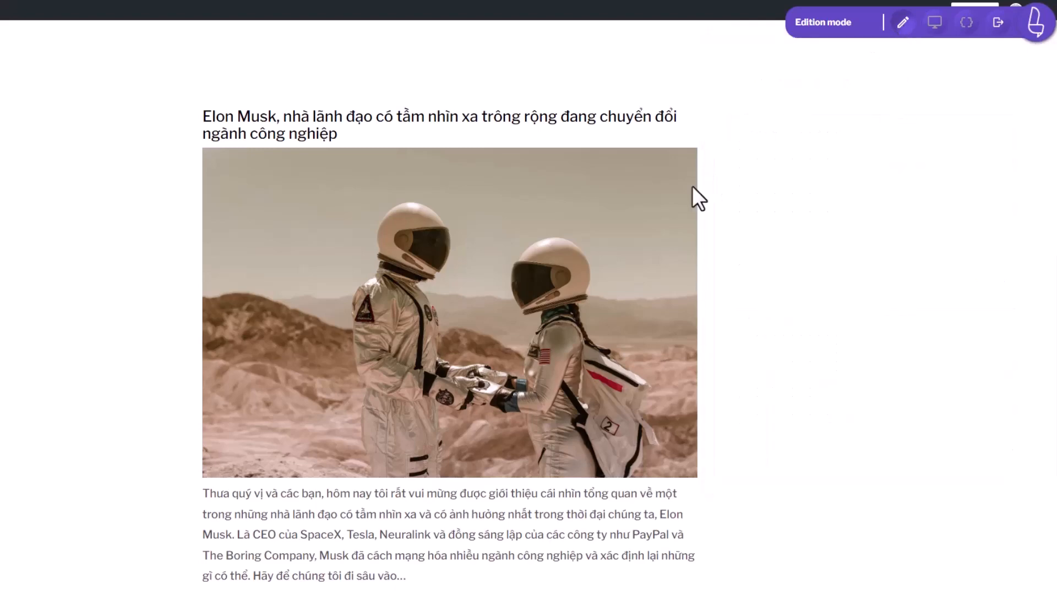
- Open the Vietnamese translation of the Elon Musk post excerpt to compare it with the English original, and close it without saving
{"action": "left_click", "coordinate": [385, 540]}
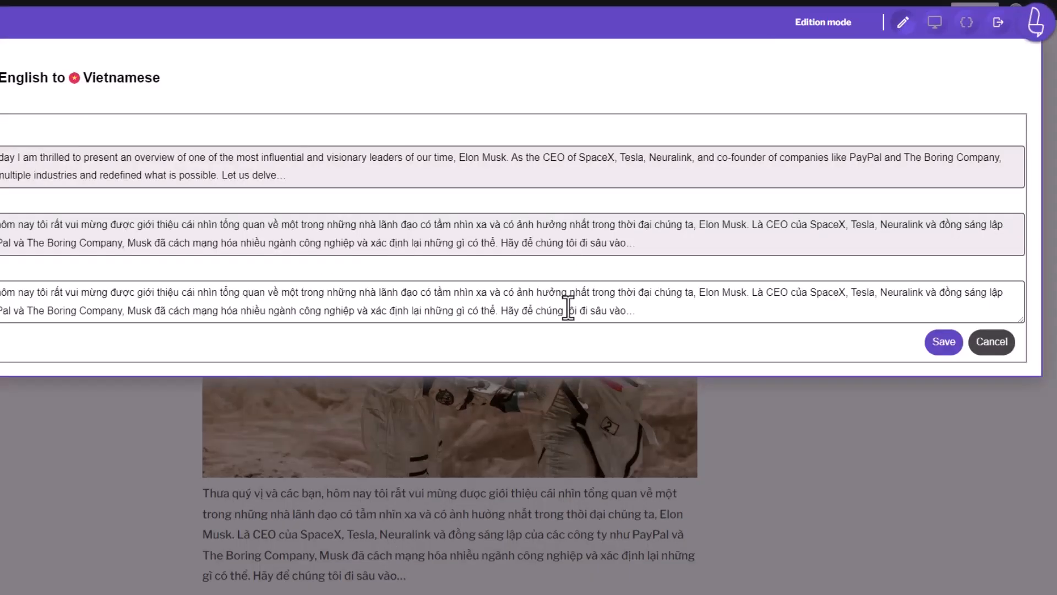
{"action": "left_click", "coordinate": [996, 342]}
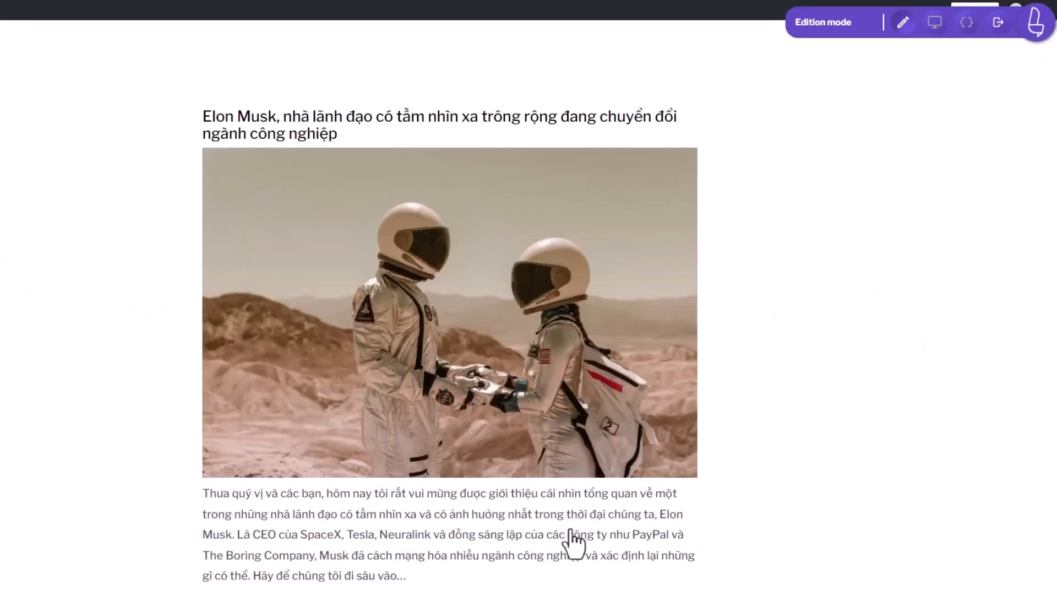
{"action": "left_click", "coordinate": [511, 520]}
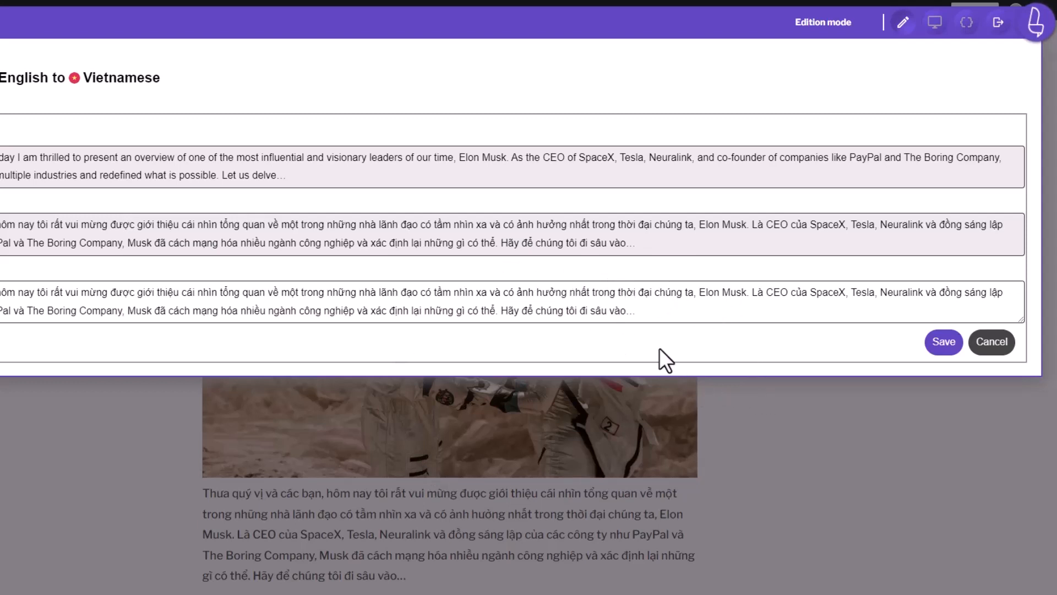
{"action": "left_click", "coordinate": [993, 343]}
- Switch the live editor to Navigation mode and browse the Vietnamese site by following the site title link in the footer
{"action": "left_click", "coordinate": [935, 24]}
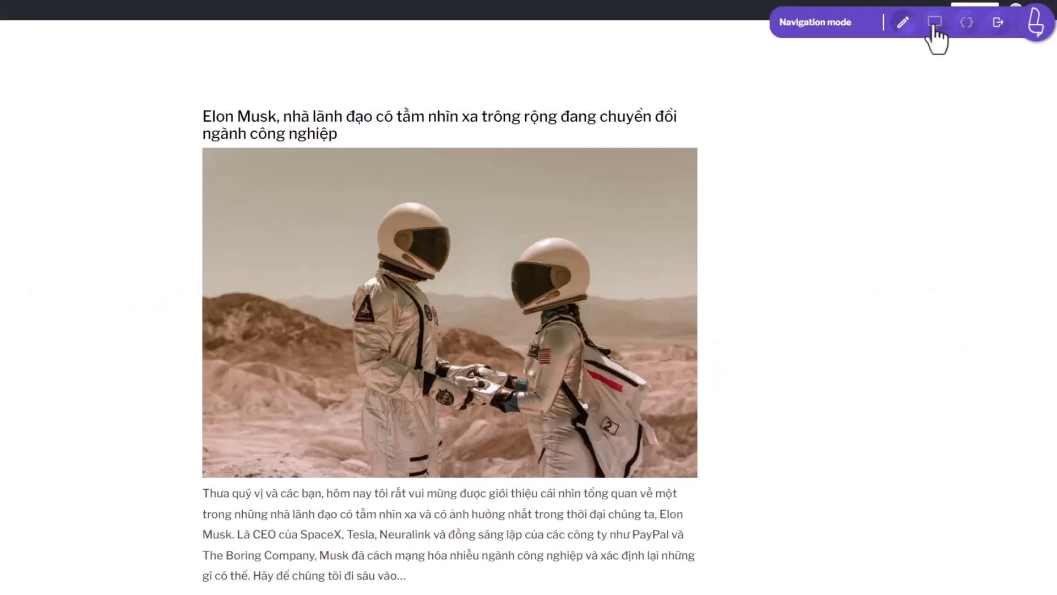
{"action": "scroll", "coordinate": [892, 110], "scroll_direction": "down", "scroll_amount": 10}
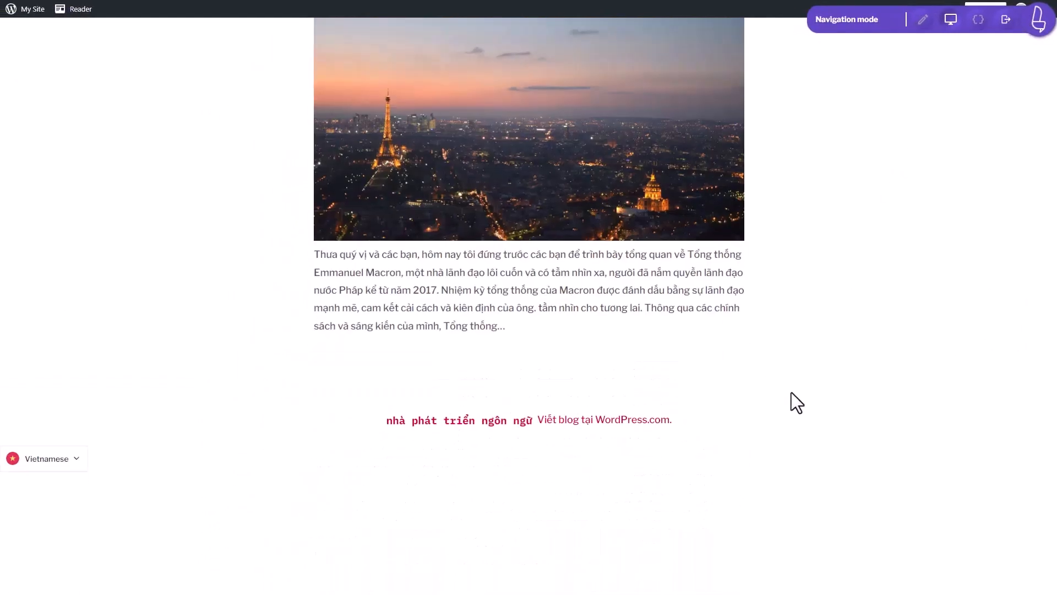
{"action": "scroll", "coordinate": [792, 393], "scroll_direction": "down", "scroll_amount": 1}
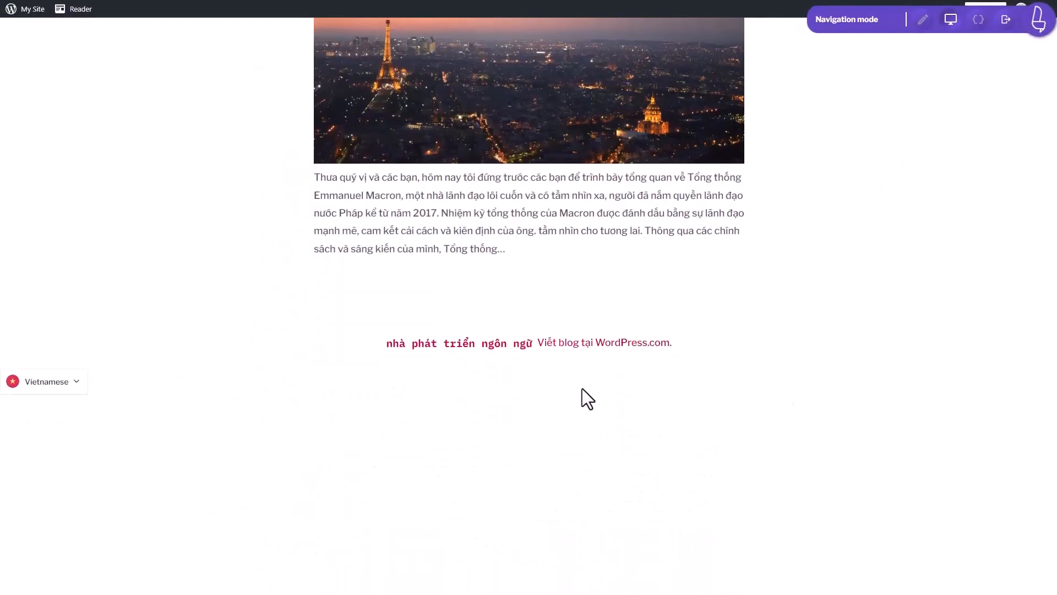
{"action": "left_click", "coordinate": [397, 343]}
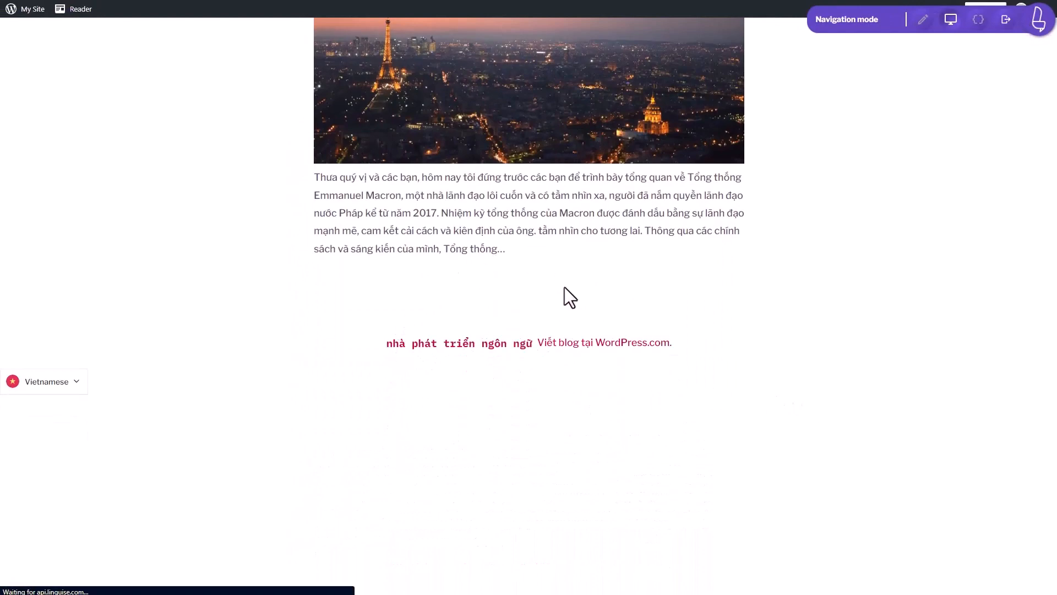
{"action": "scroll", "coordinate": [633, 291], "scroll_direction": "down", "scroll_amount": 5}
{"action": "scroll", "coordinate": [715, 303], "scroll_direction": "down", "scroll_amount": 5}
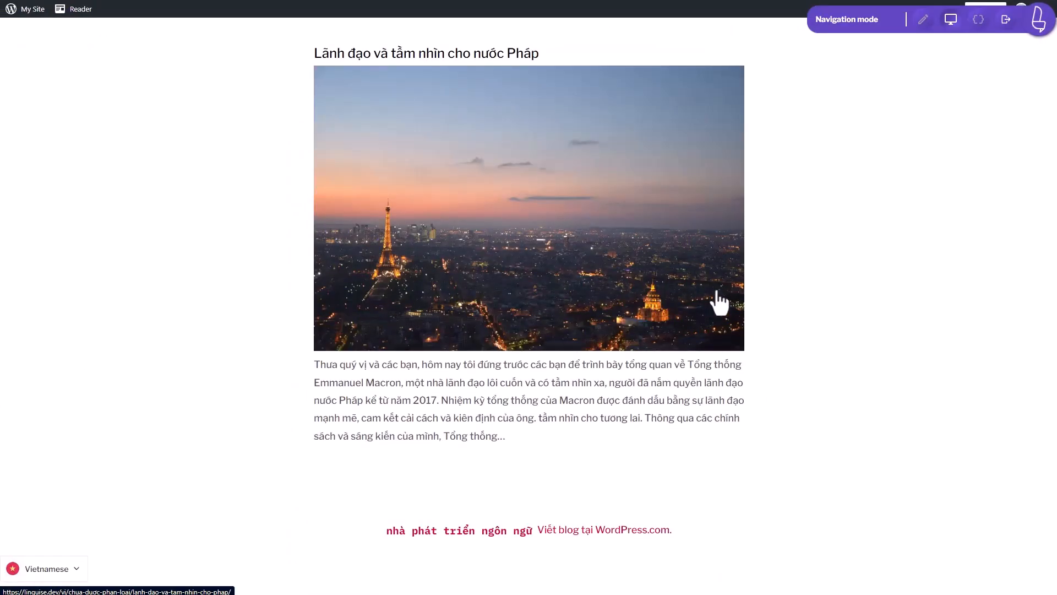
{"action": "scroll", "coordinate": [716, 314], "scroll_direction": "up", "scroll_amount": 8}
- Review the Vietnamese translations of the meta title, description and og properties, and switch back to Edition mode
{"action": "left_click", "coordinate": [980, 21]}
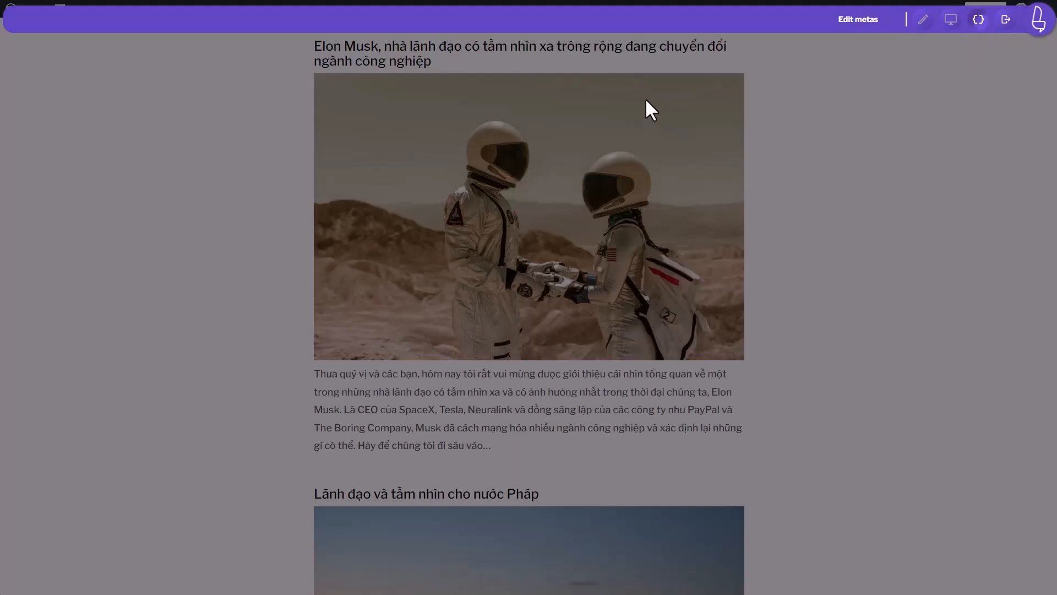
{"action": "scroll", "coordinate": [469, 285], "scroll_direction": "down", "scroll_amount": 7}
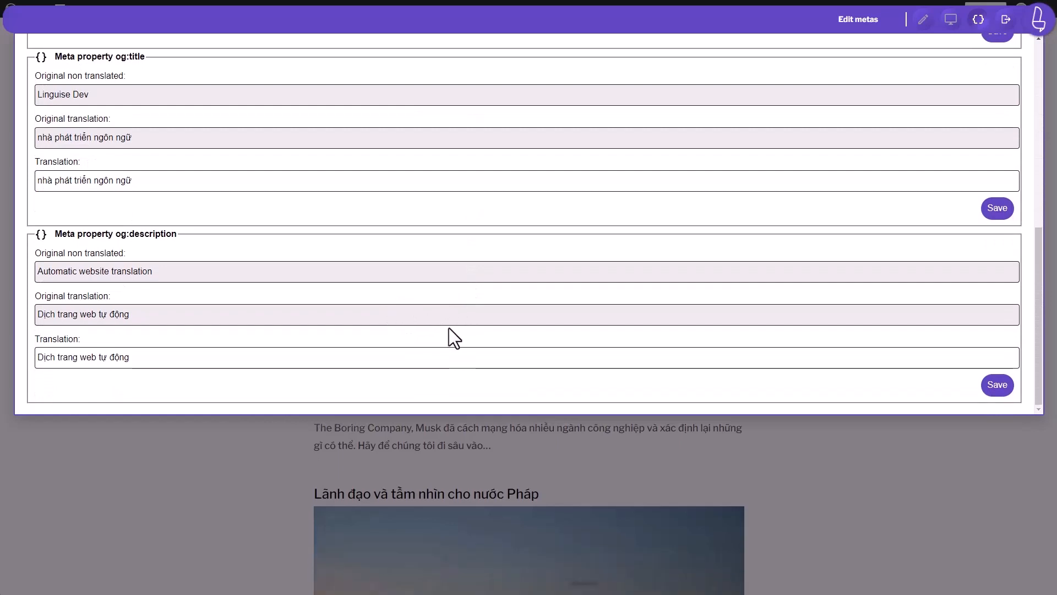
{"action": "scroll", "coordinate": [448, 328], "scroll_direction": "up", "scroll_amount": 7}
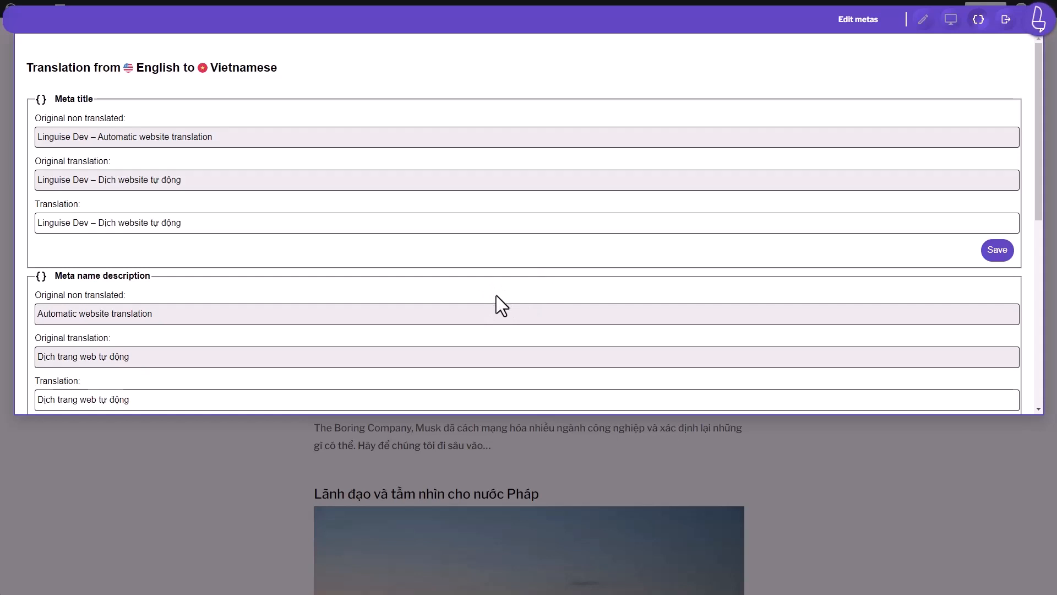
{"action": "scroll", "coordinate": [496, 296], "scroll_direction": "down", "scroll_amount": 7}
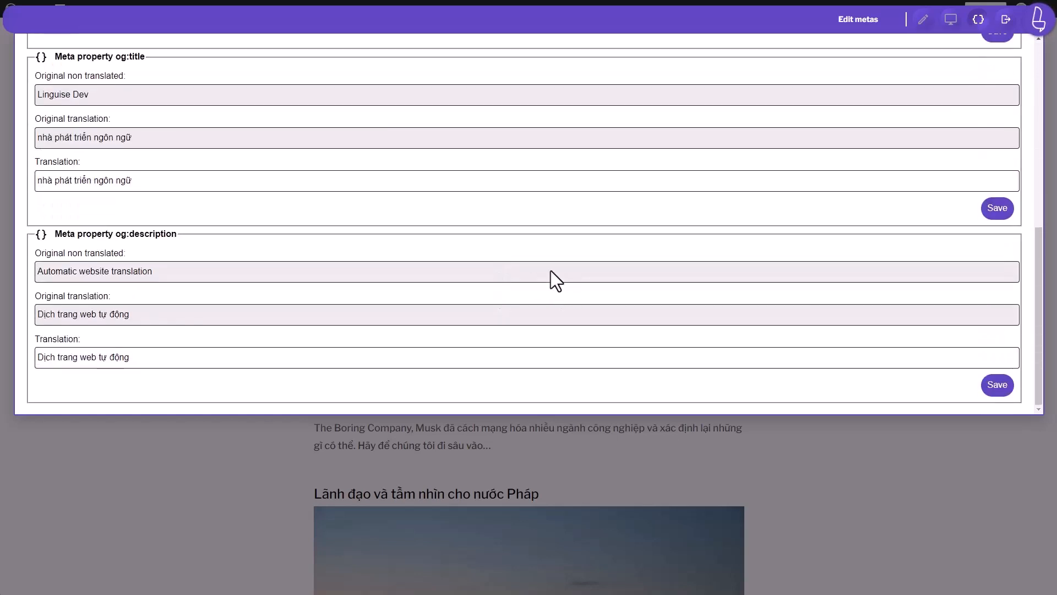
{"action": "scroll", "coordinate": [704, 319], "scroll_direction": "up", "scroll_amount": 8}
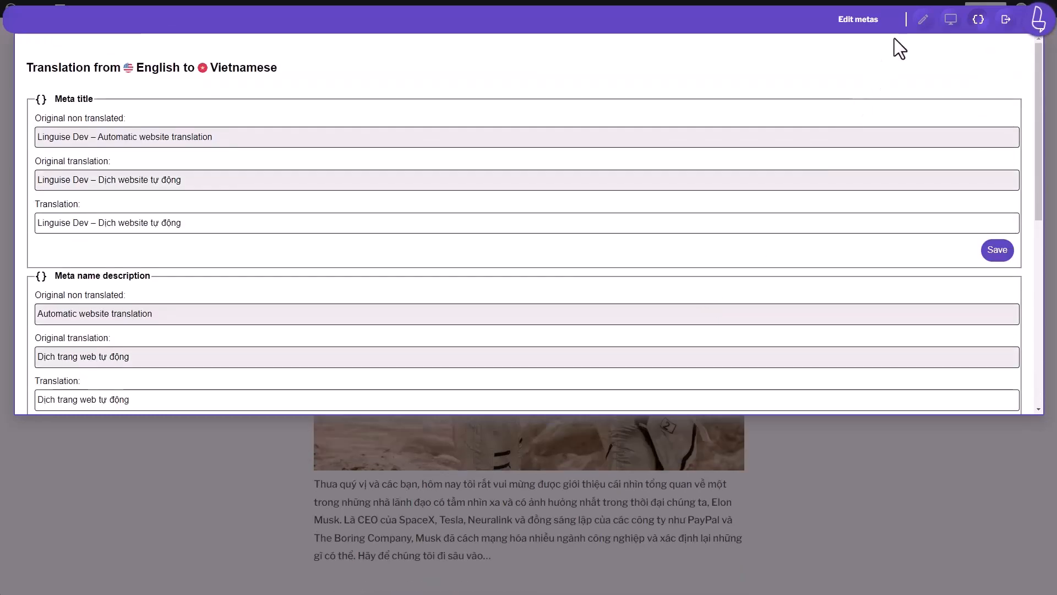
{"action": "left_click", "coordinate": [923, 20]}
{"action": "scroll", "coordinate": [827, 319], "scroll_direction": "down", "scroll_amount": 1}
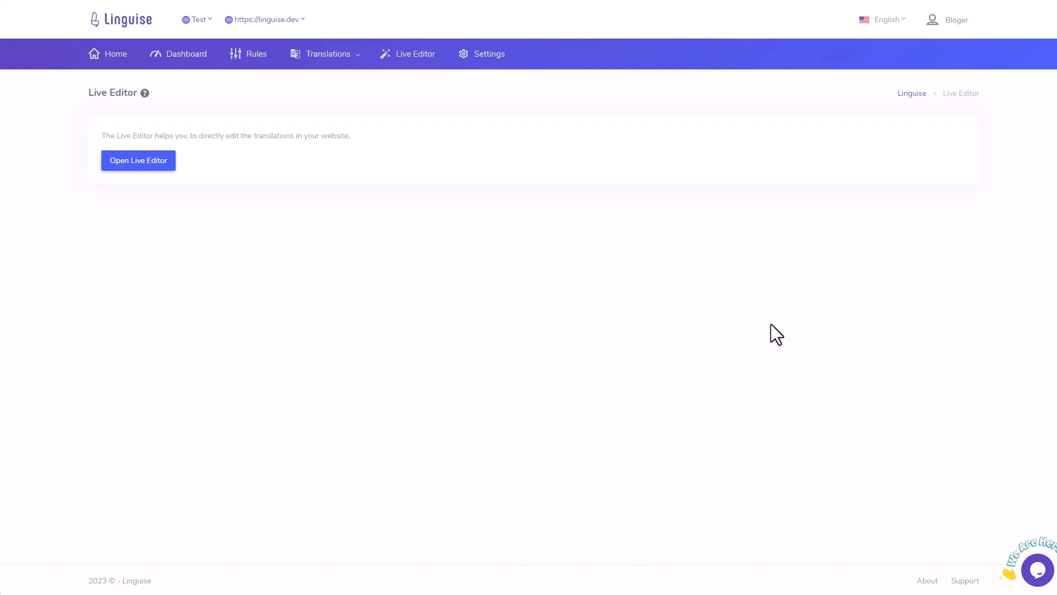
- Open the translations management list, clear its language filter and filter the entries by French
{"action": "mouse_move", "coordinate": [337, 61]}
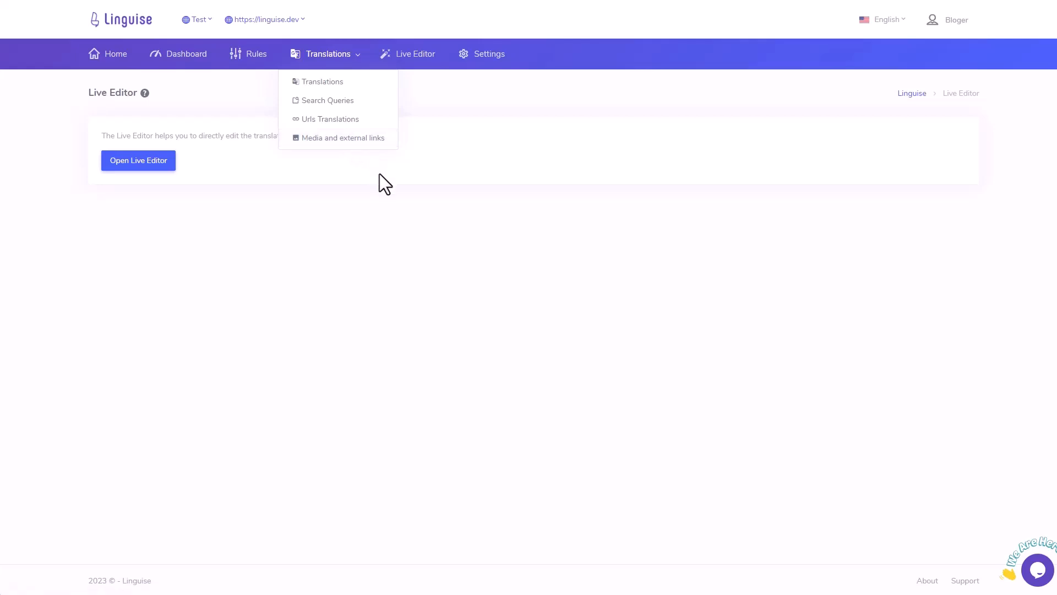
{"action": "left_click", "coordinate": [346, 84]}
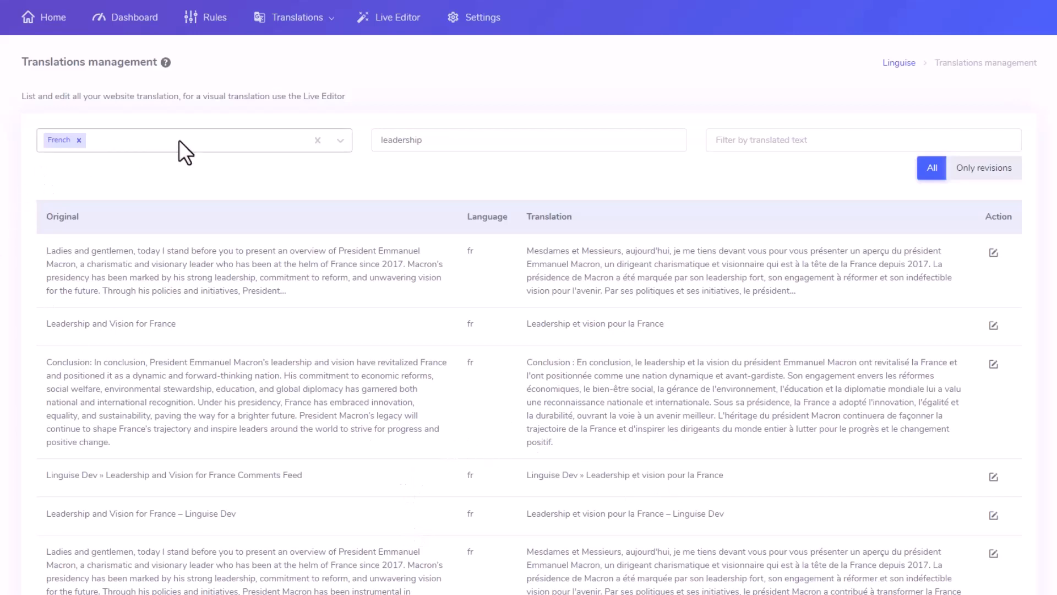
{"action": "left_click", "coordinate": [317, 140]}
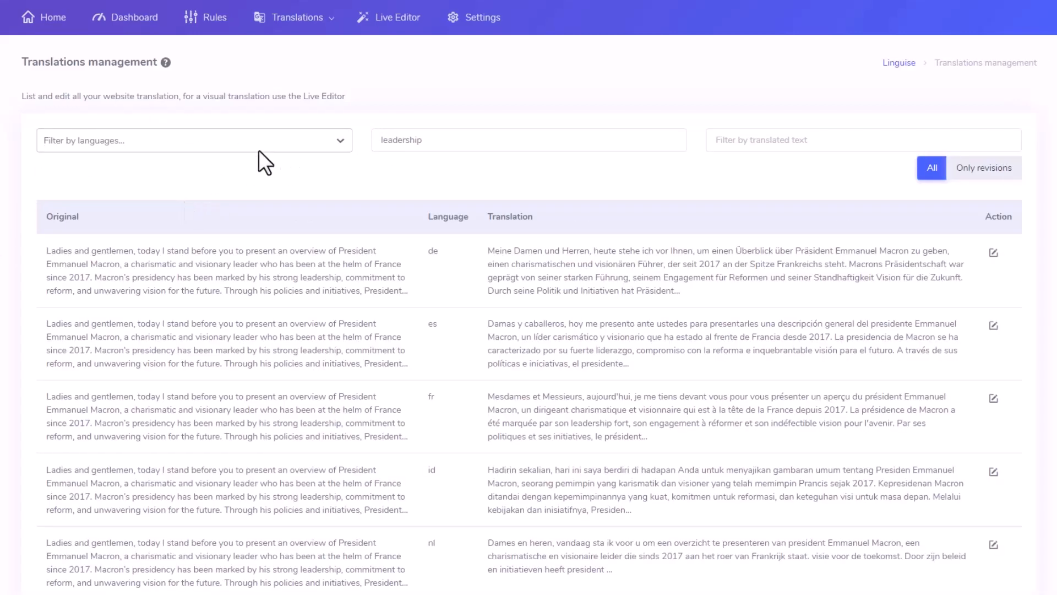
{"action": "left_click", "coordinate": [344, 142]}
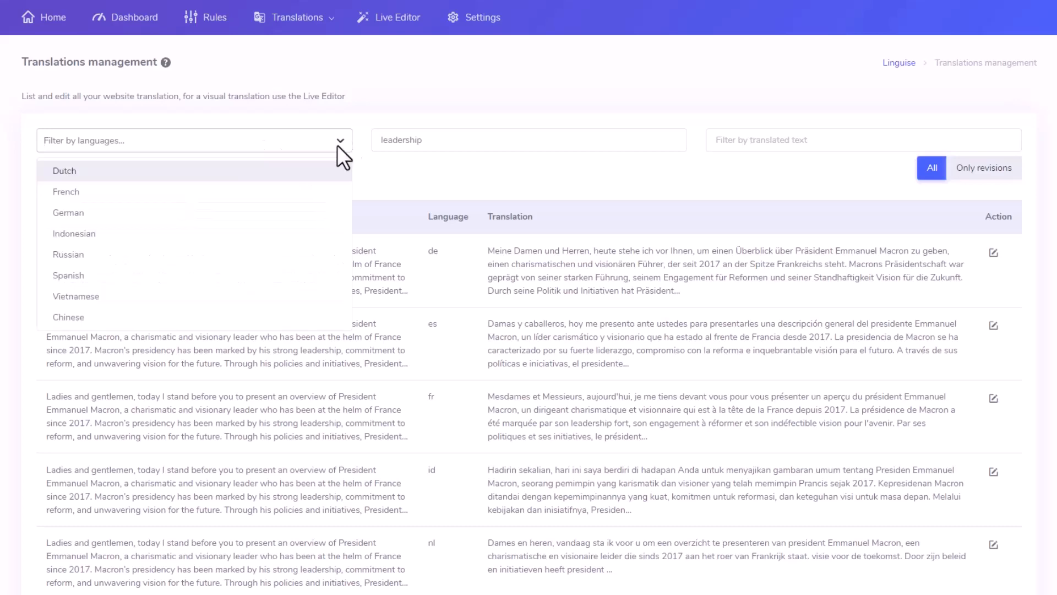
{"action": "left_click", "coordinate": [153, 193]}
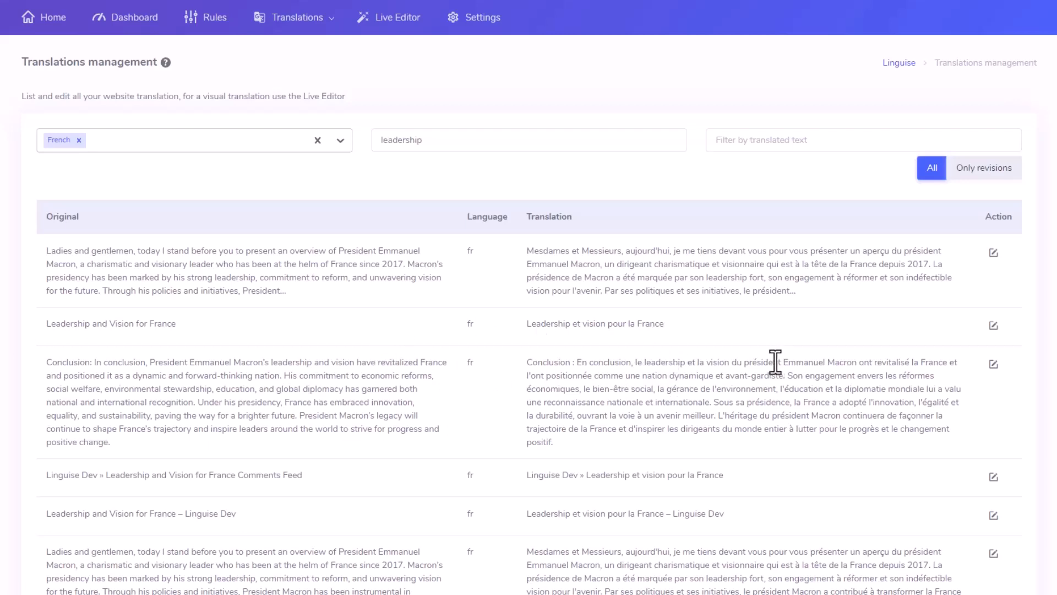
- Open the French translation of the title "Leadership and Vision for France" and examine its override text against the English original
{"action": "left_click", "coordinate": [993, 326]}
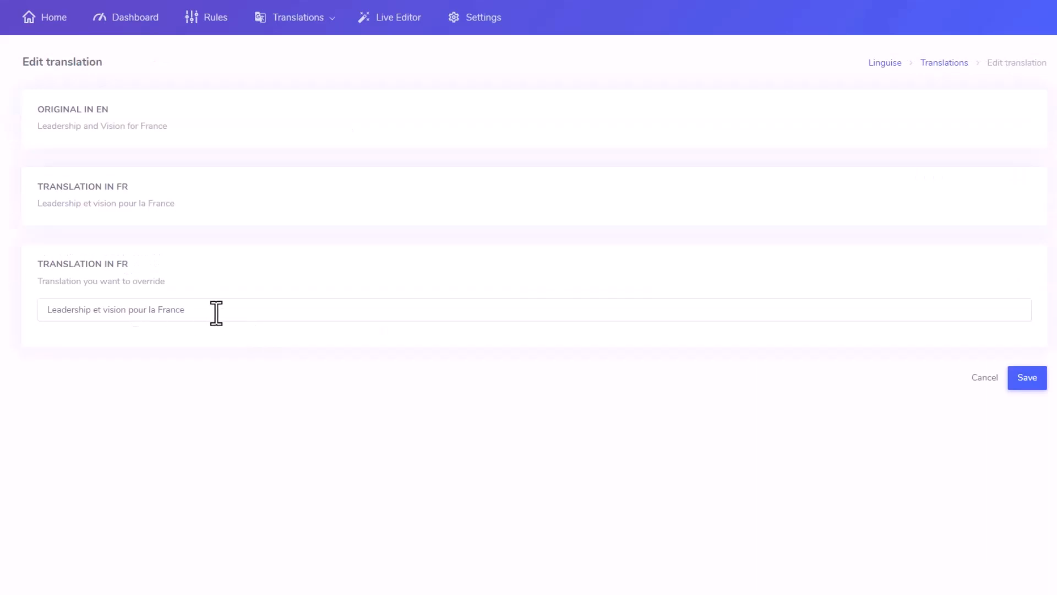
{"action": "left_click_drag", "start_coordinate": [90, 311], "coordinate": [34, 313]}
{"action": "left_click", "coordinate": [92, 311]}
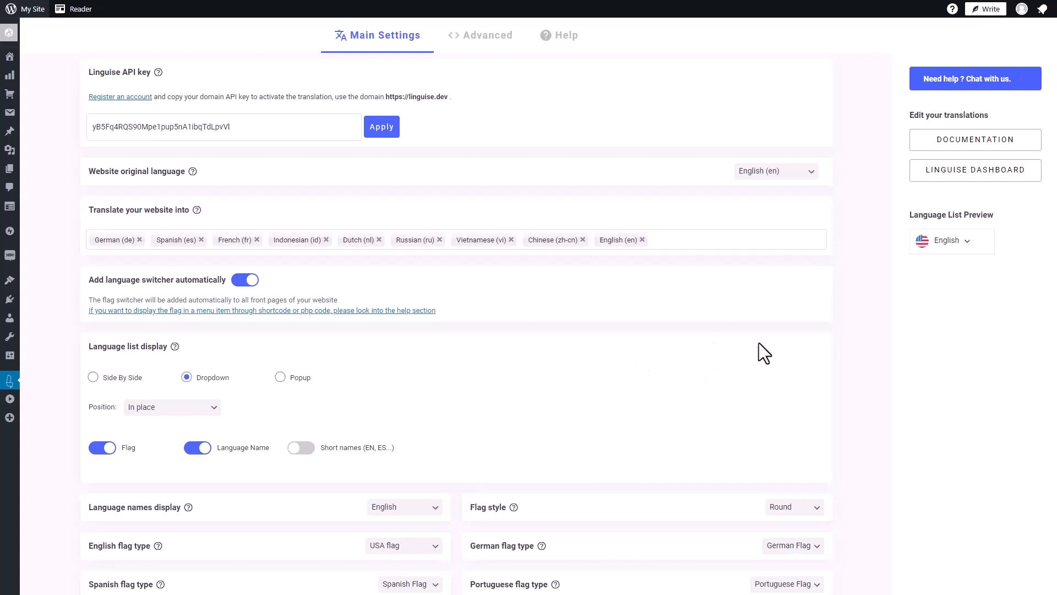
{"action": "left_click", "coordinate": [732, 245]}
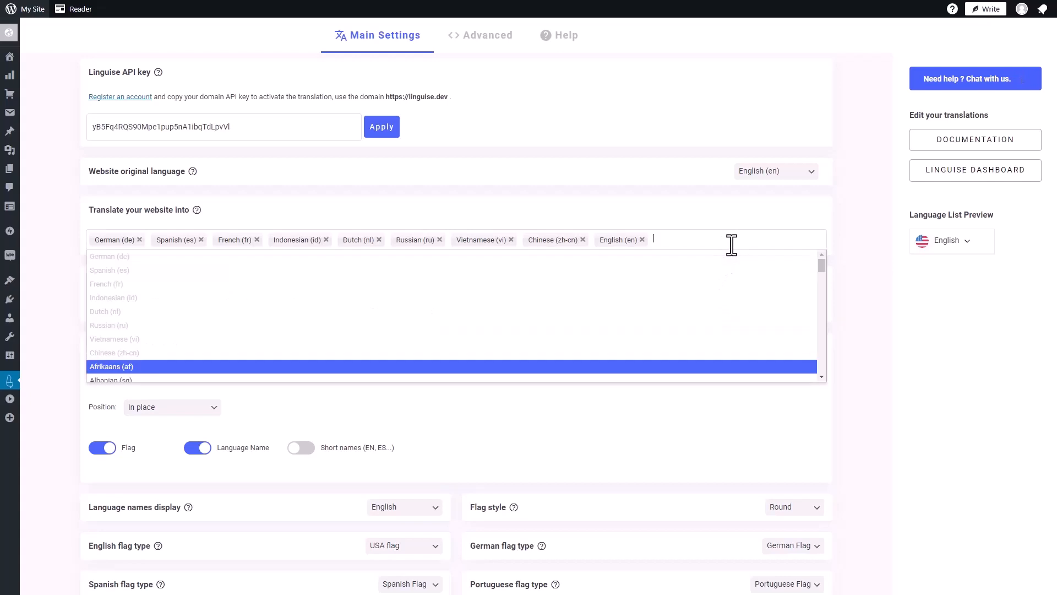
{"action": "scroll", "coordinate": [573, 317], "scroll_direction": "up", "scroll_amount": 4}
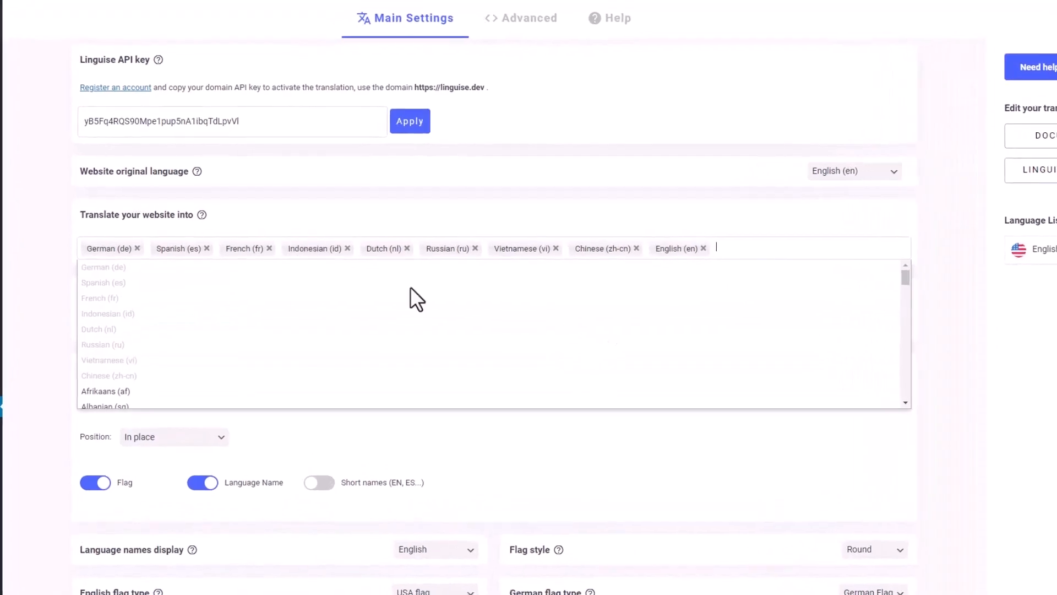
{"action": "mouse_move", "coordinate": [166, 211]}
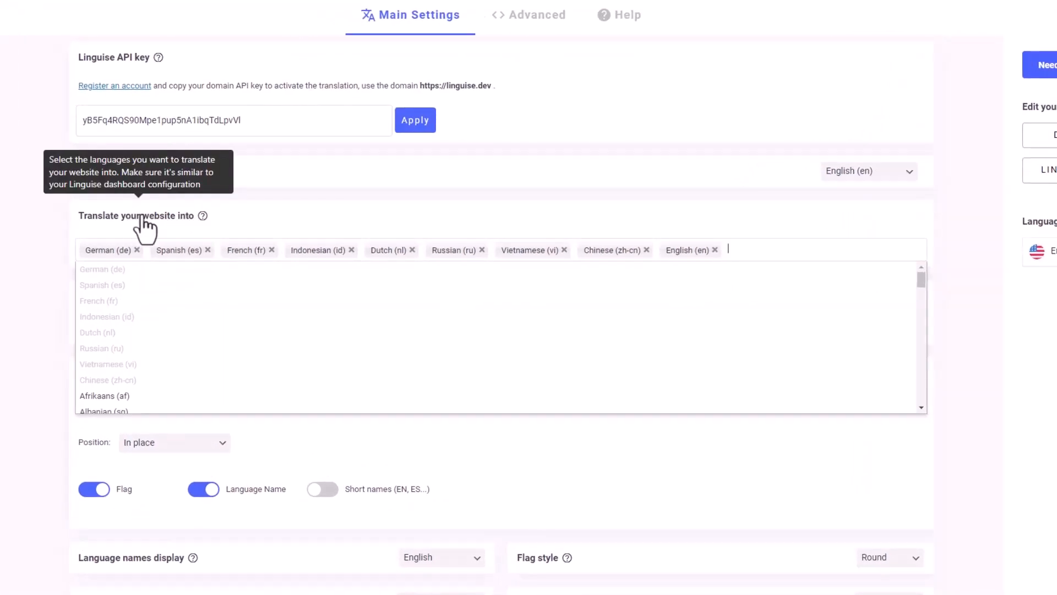
{"action": "left_click", "coordinate": [365, 216]}
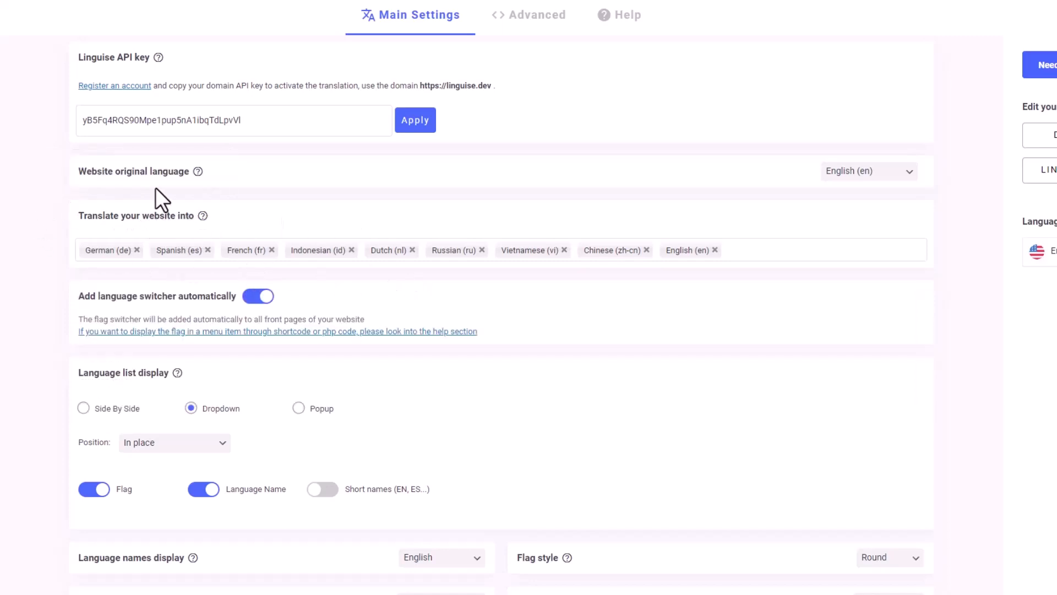
- Add Italian (it) and Greek (el) to the languages the website is translated into in the plugin's main settings
{"action": "left_click", "coordinate": [795, 249]}
{"action": "scroll", "coordinate": [406, 347], "scroll_direction": "down", "scroll_amount": 10}
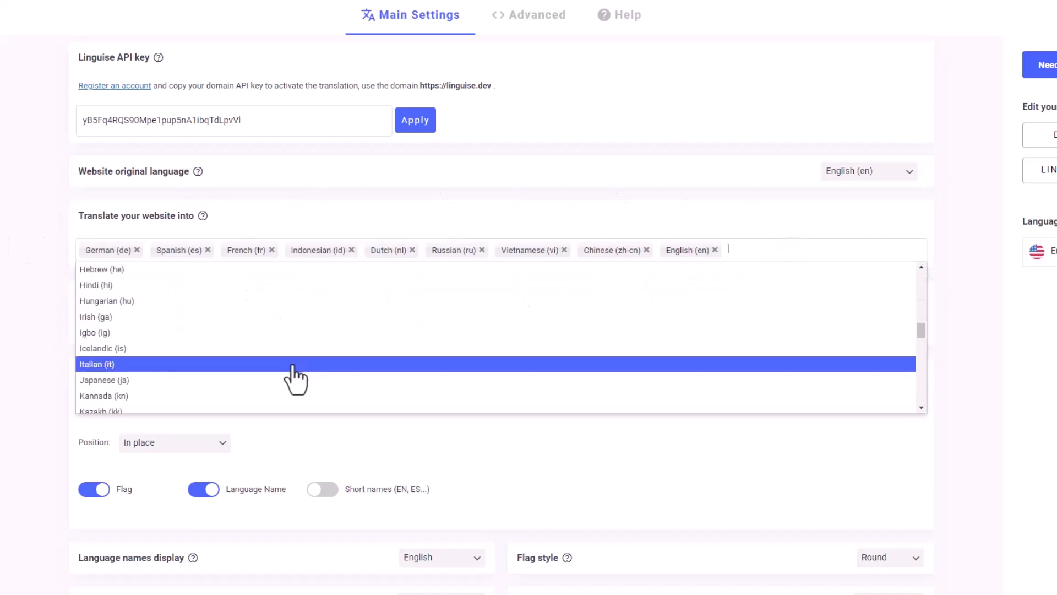
{"action": "left_click", "coordinate": [254, 365]}
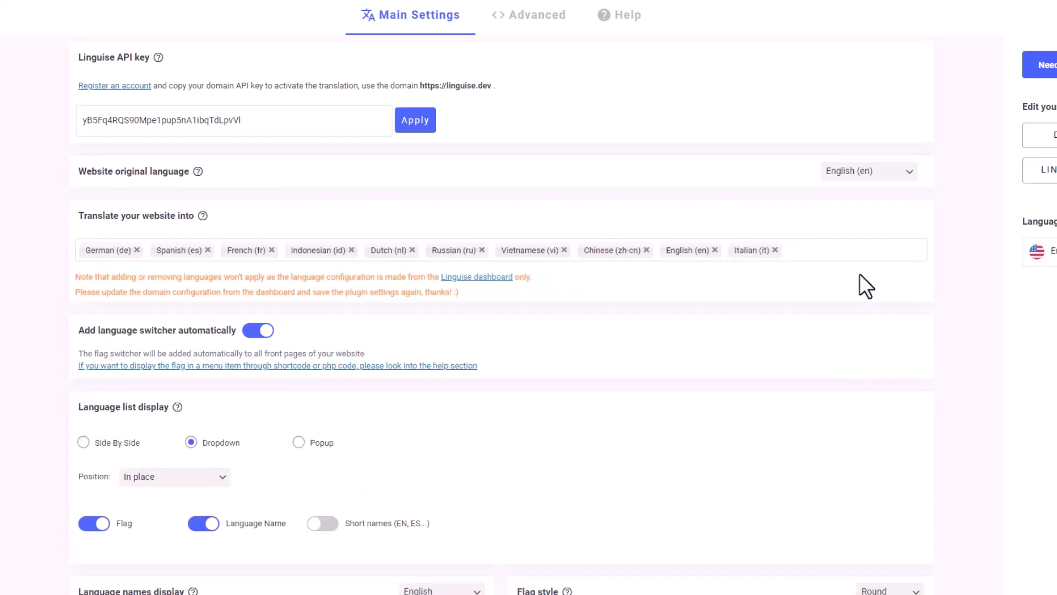
{"action": "left_click", "coordinate": [789, 251]}
{"action": "scroll", "coordinate": [370, 385], "scroll_direction": "down", "scroll_amount": 5}
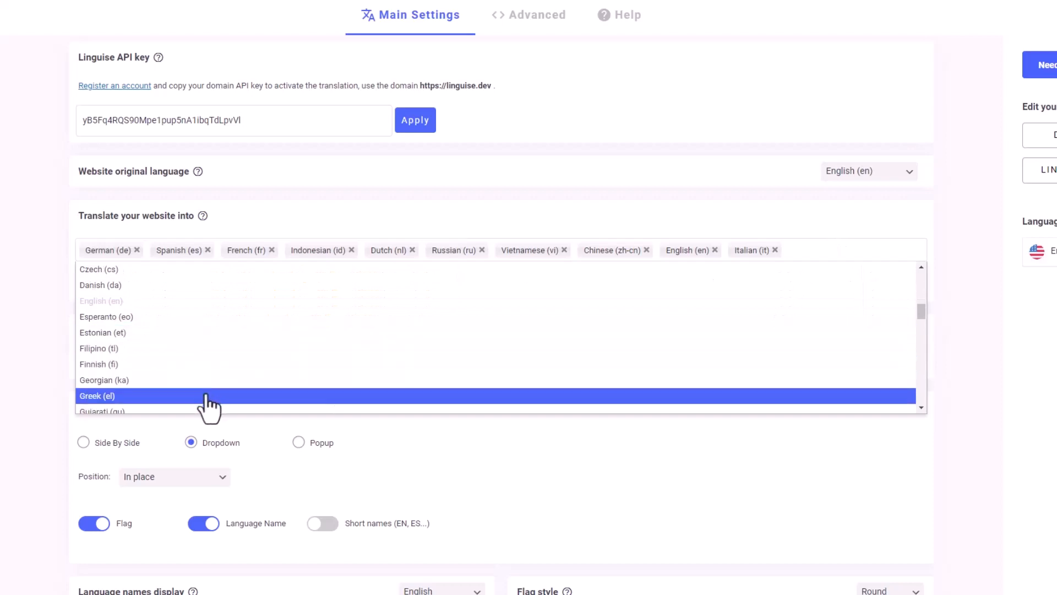
{"action": "left_click", "coordinate": [208, 395]}
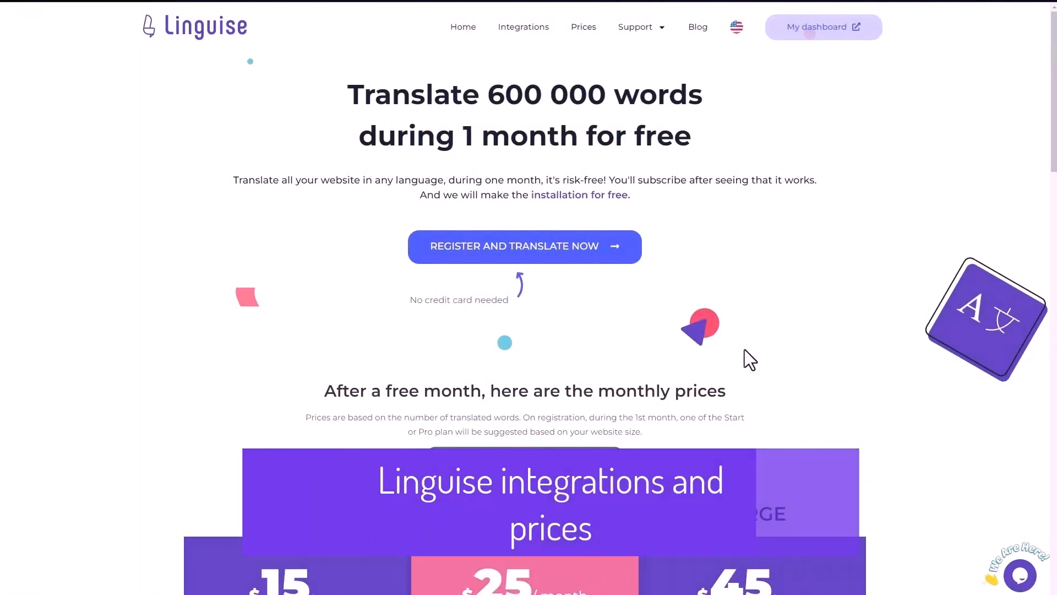
- Review the monthly prices and included features of the Start, Pro and Large plans on the Linguise website
{"action": "scroll", "coordinate": [744, 349], "scroll_direction": "down", "scroll_amount": 6}
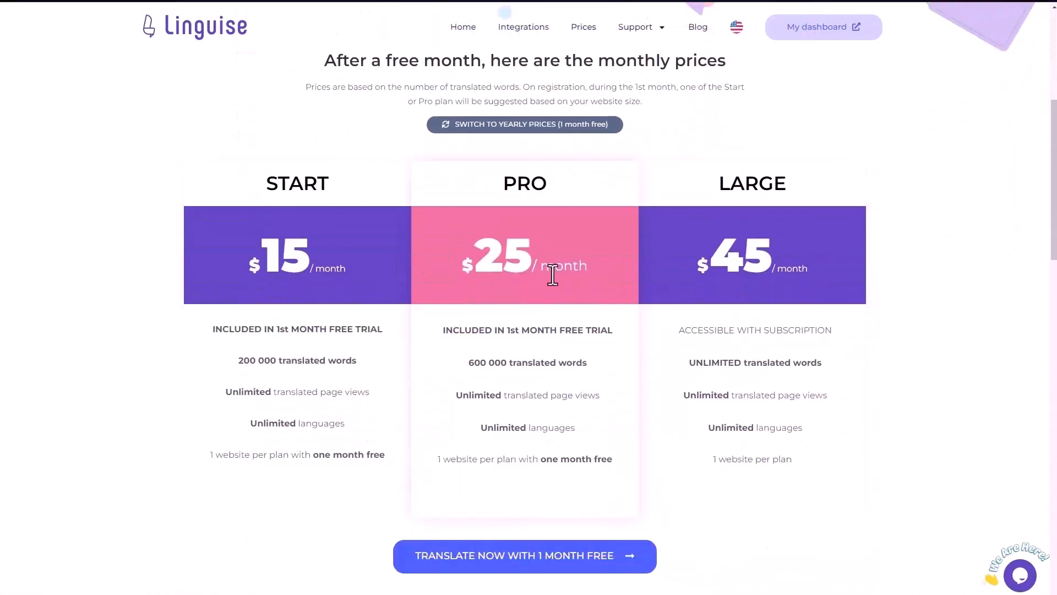